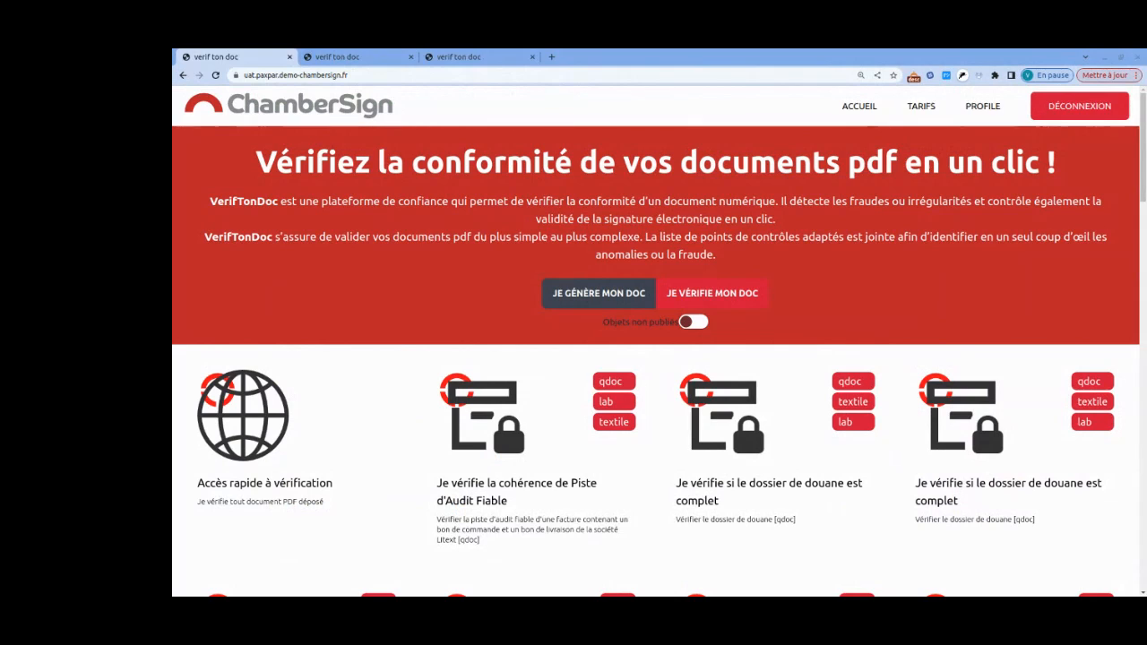
Step: View the delivery note tholga_BL-001.pdf from the checklist_ok folder and close it
{"action": "left_click_drag", "start_coordinate": [179, 556], "coordinate": [972, 387]}
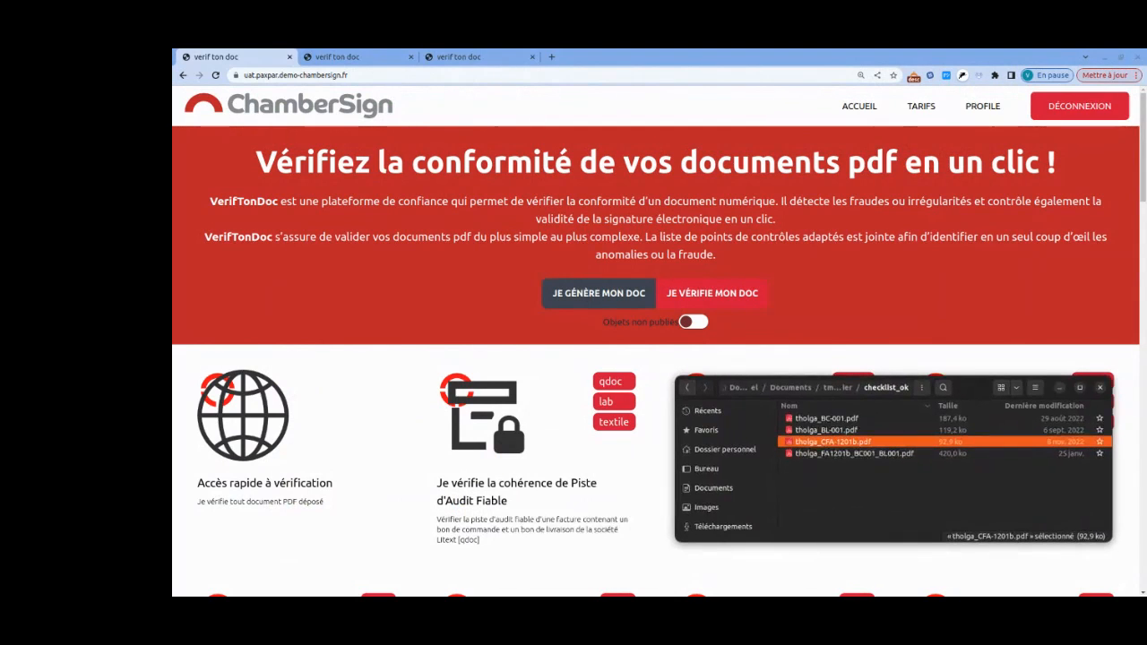
{"action": "left_click", "coordinate": [812, 432]}
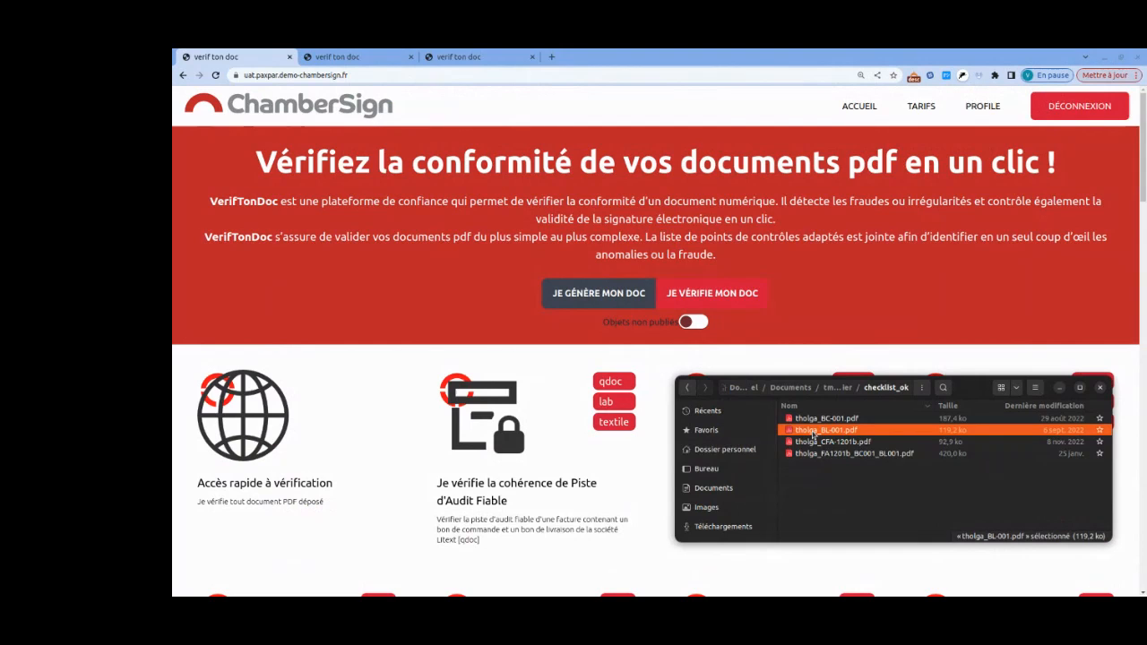
{"action": "double_click", "coordinate": [812, 432]}
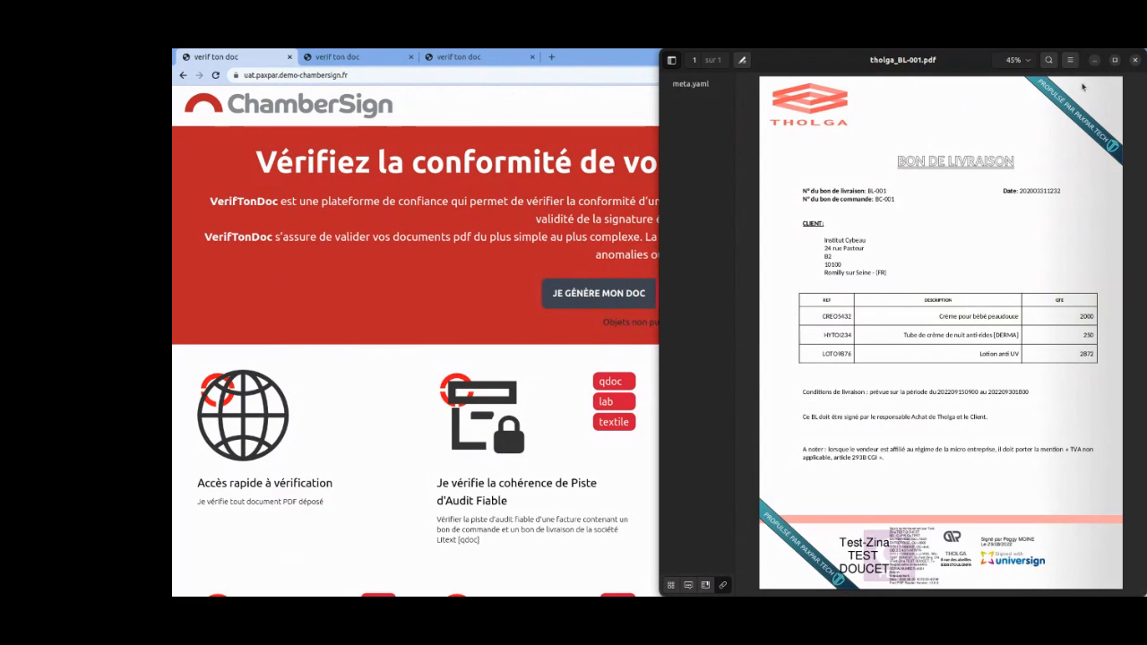
{"action": "left_click", "coordinate": [1135, 62]}
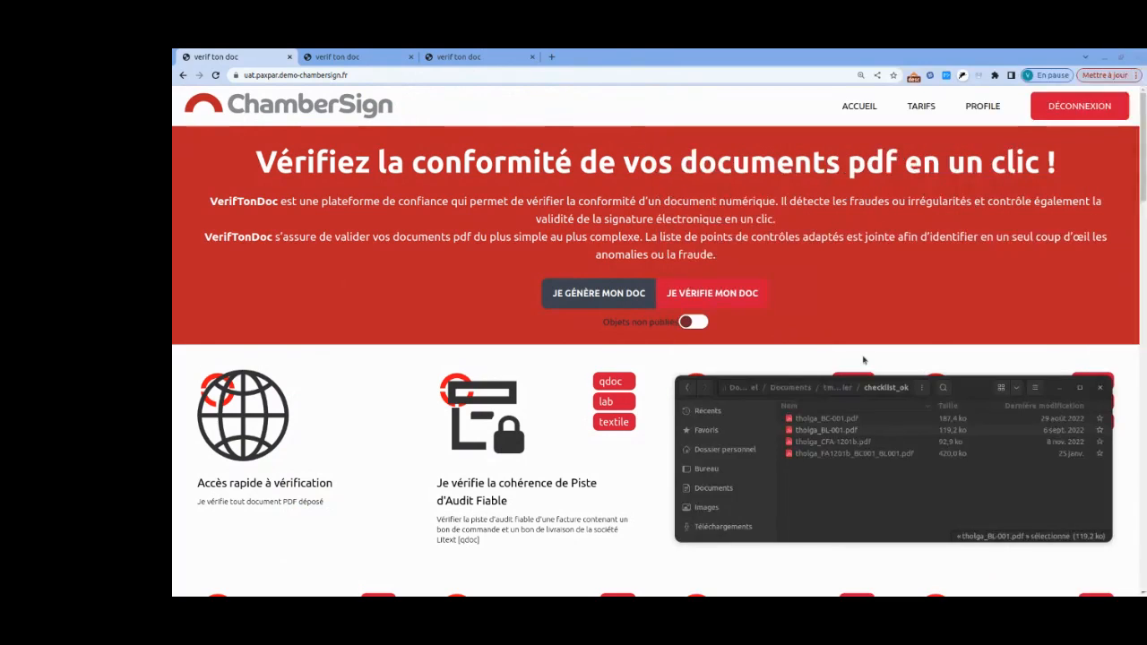
Step: View the purchase order tholga_BC-001.pdf and the invoice tholga_CFA-1201b.pdf, closing each one, and minimise the file manager
{"action": "double_click", "coordinate": [820, 419]}
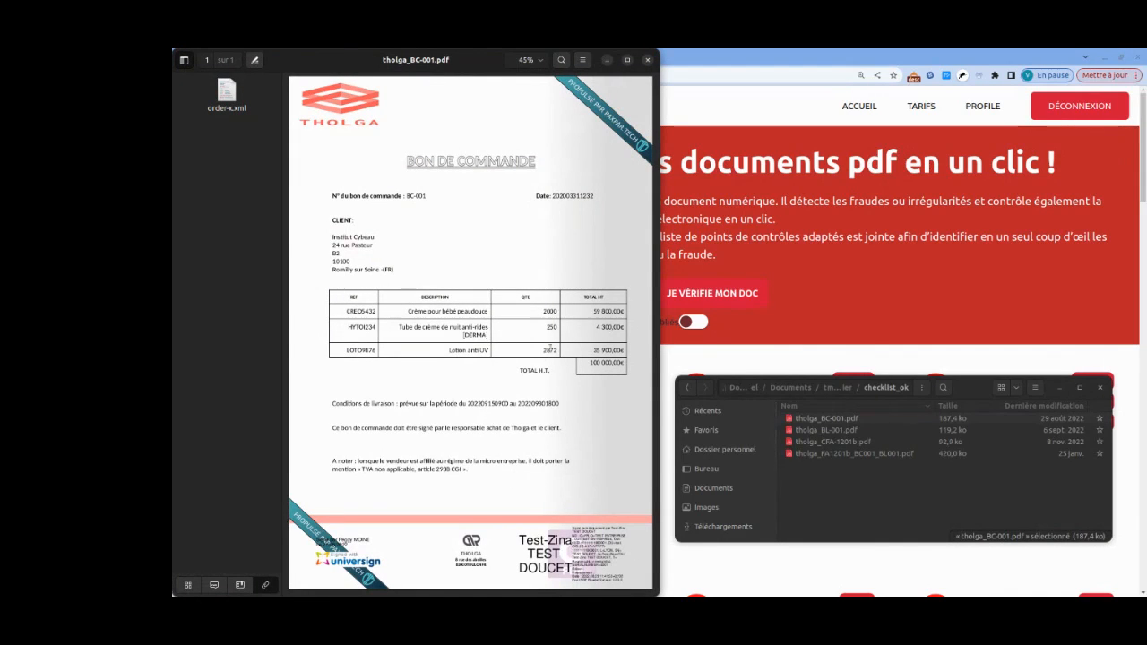
{"action": "left_click", "coordinate": [648, 60]}
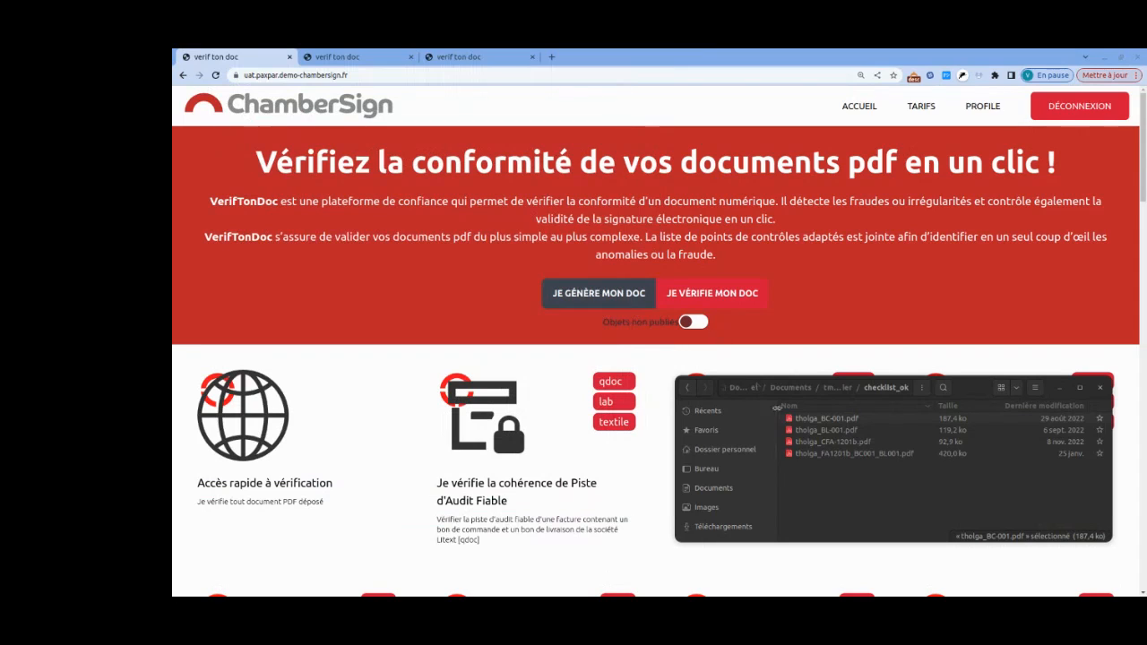
{"action": "double_click", "coordinate": [816, 442]}
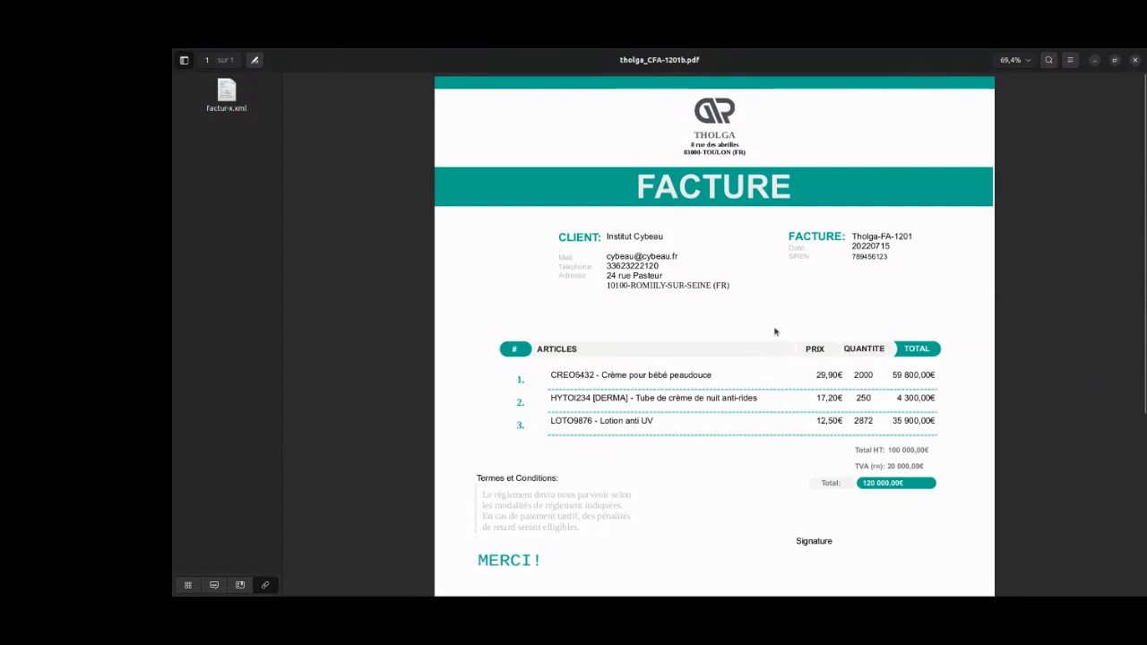
{"action": "left_click", "coordinate": [1135, 60]}
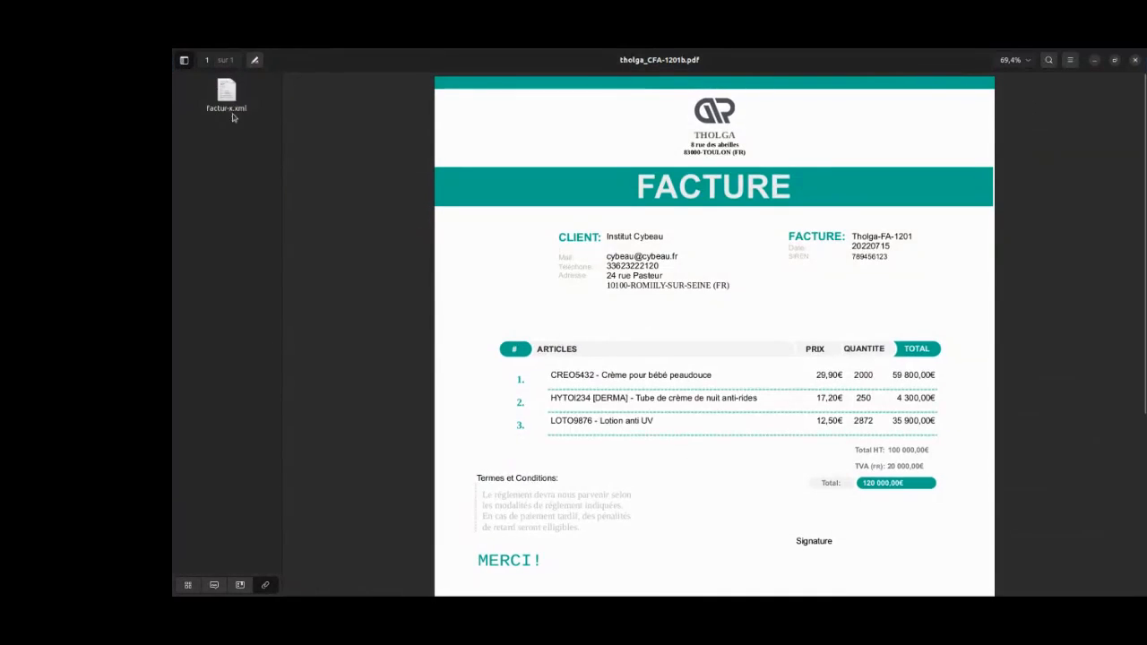
{"action": "left_click", "coordinate": [1134, 62]}
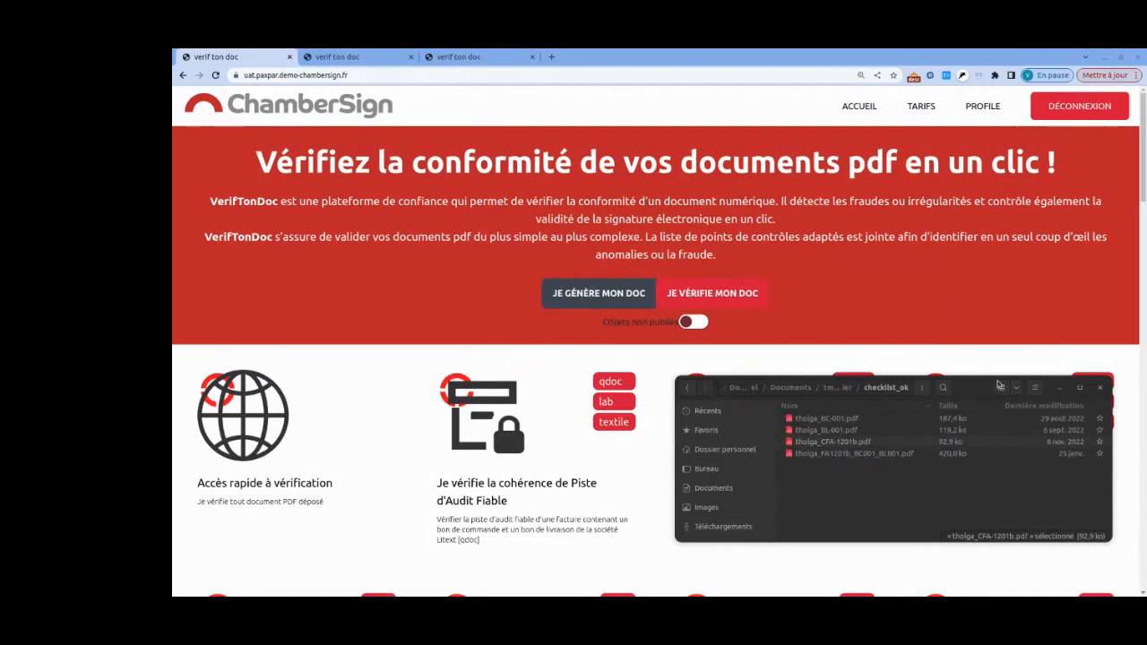
{"action": "left_click", "coordinate": [1061, 391]}
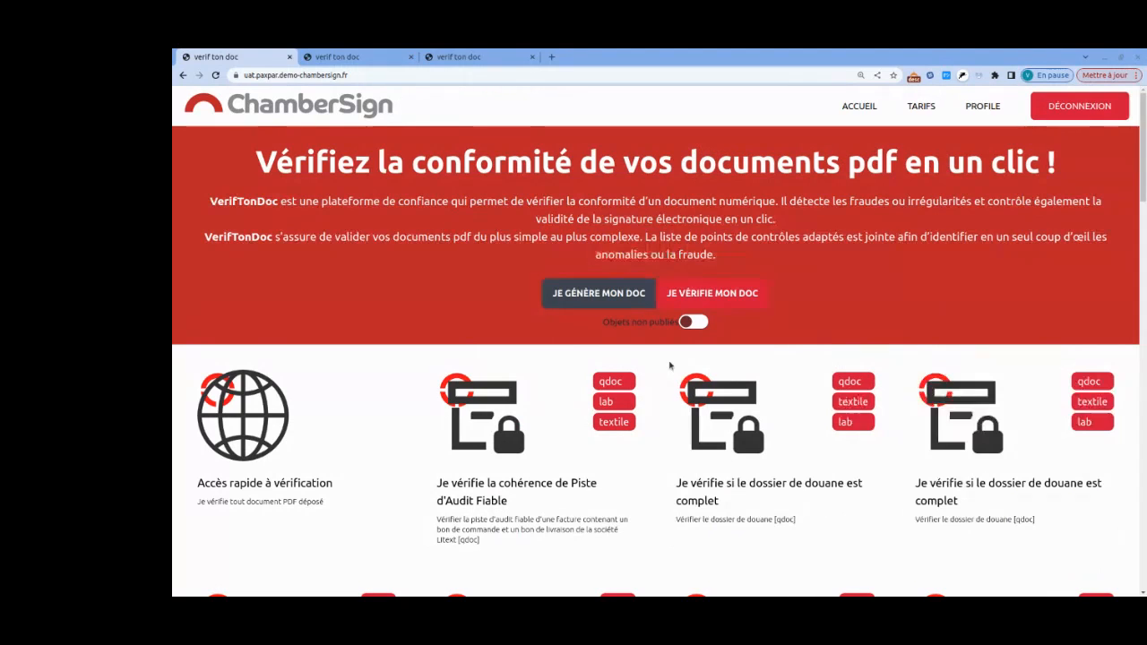
Step: Open the PAF Facture NOVO form from the document generation catalogue
{"action": "left_click", "coordinate": [591, 296]}
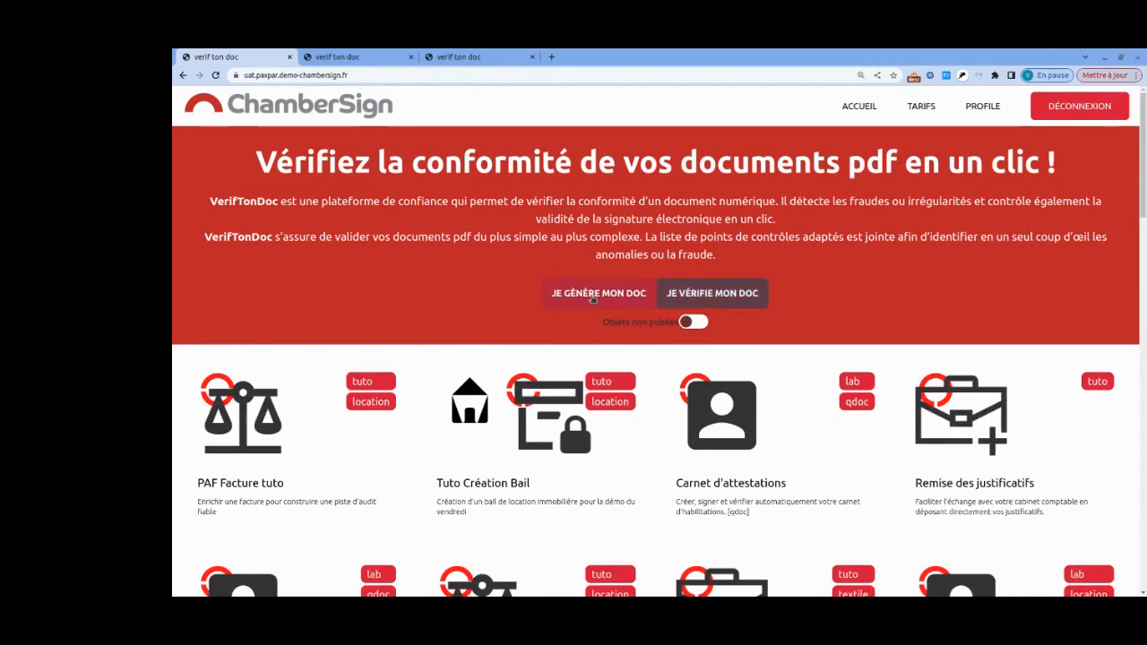
{"action": "scroll", "coordinate": [515, 363], "scroll_direction": "down", "scroll_amount": 11}
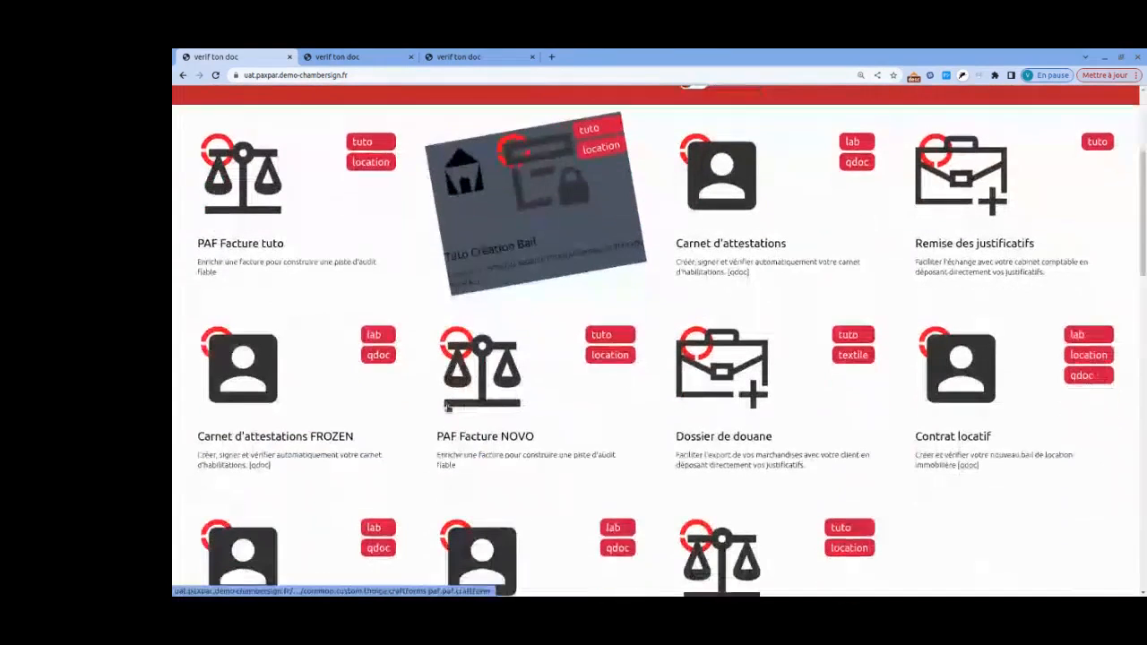
{"action": "left_click", "coordinate": [518, 360]}
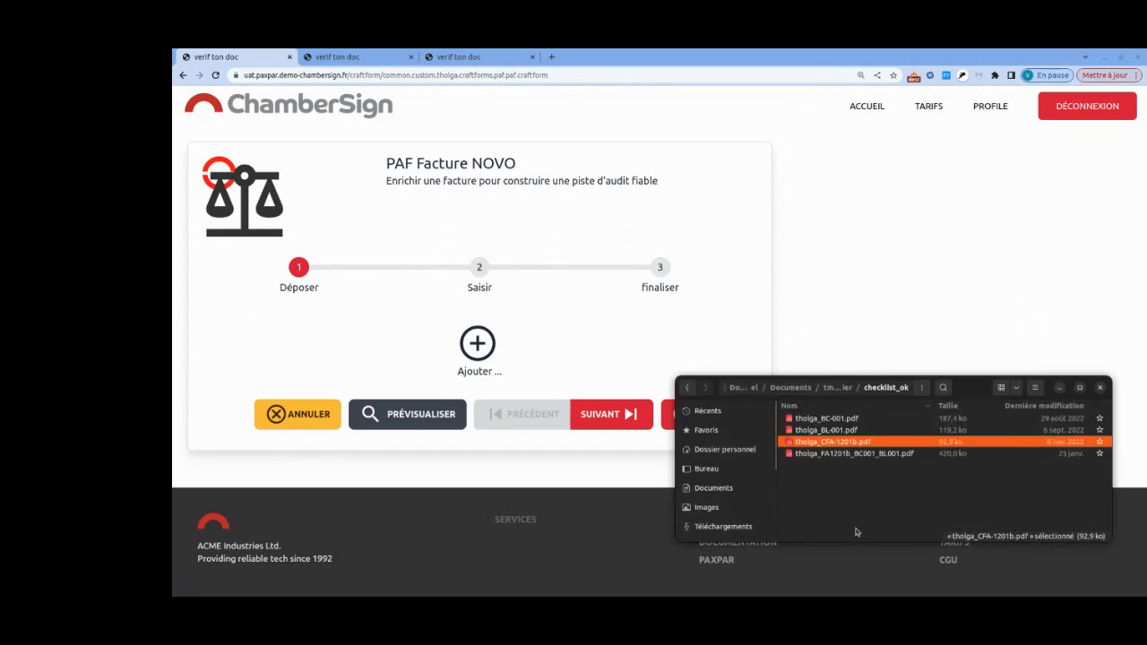
Step: Add tholga_BC-001.pdf, tholga_BL-001.pdf and tholga_CFA-1201b.pdf from the checklist_ok folder to the form's deposit stage
{"action": "left_click", "coordinate": [842, 420]}
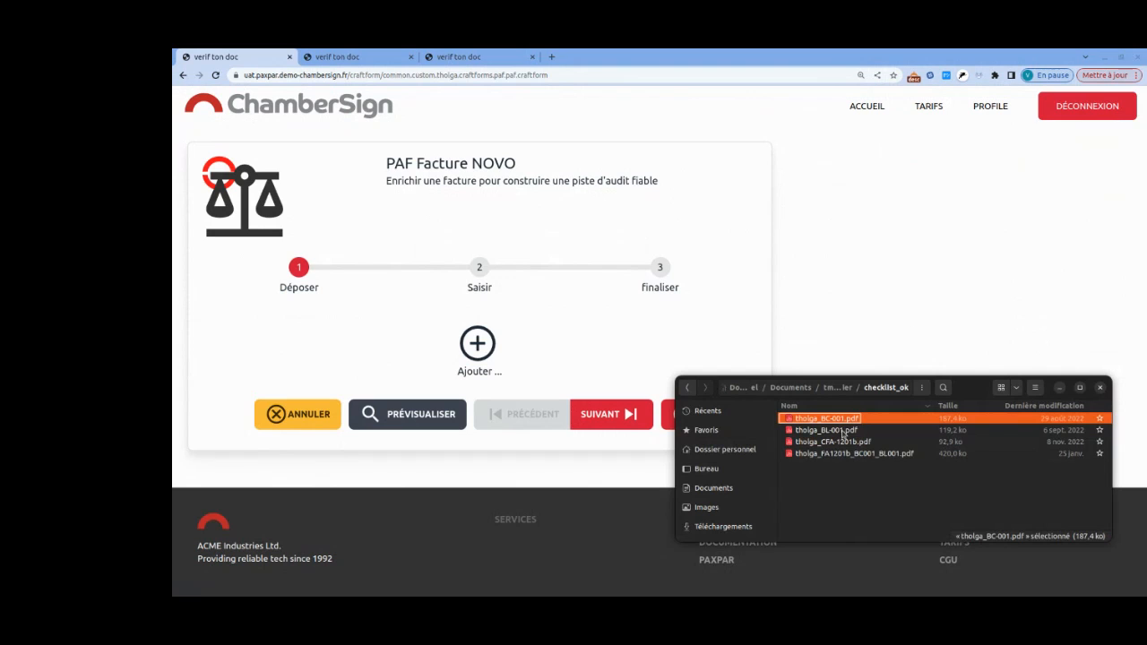
{"action": "left_click", "coordinate": [844, 430]}
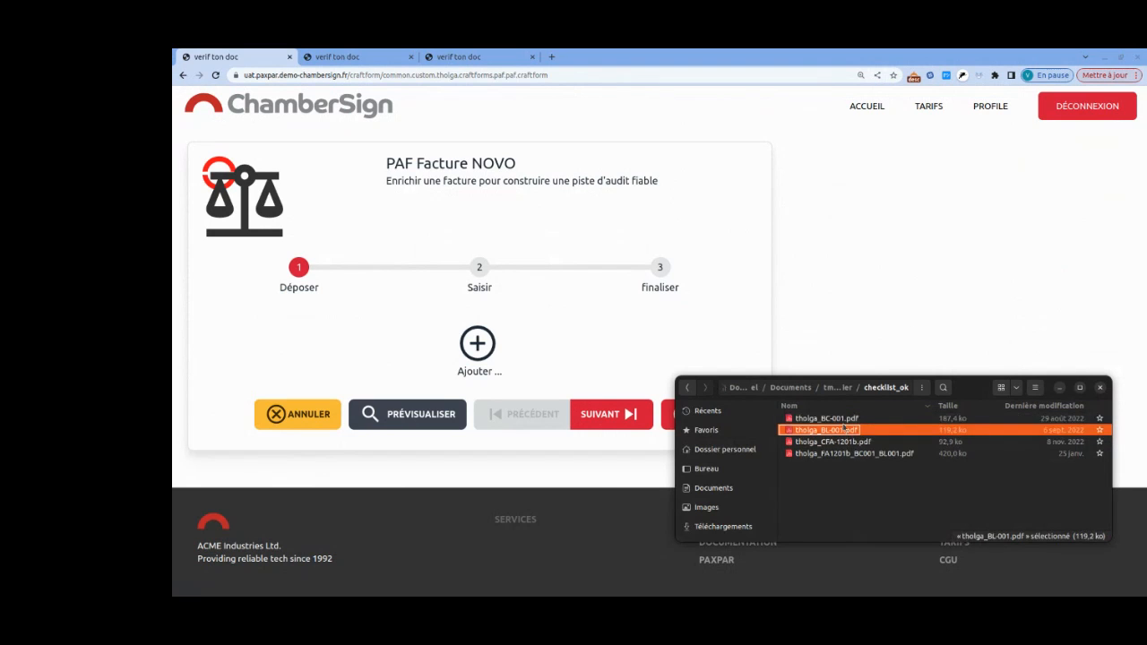
{"action": "key", "text": "Up"}
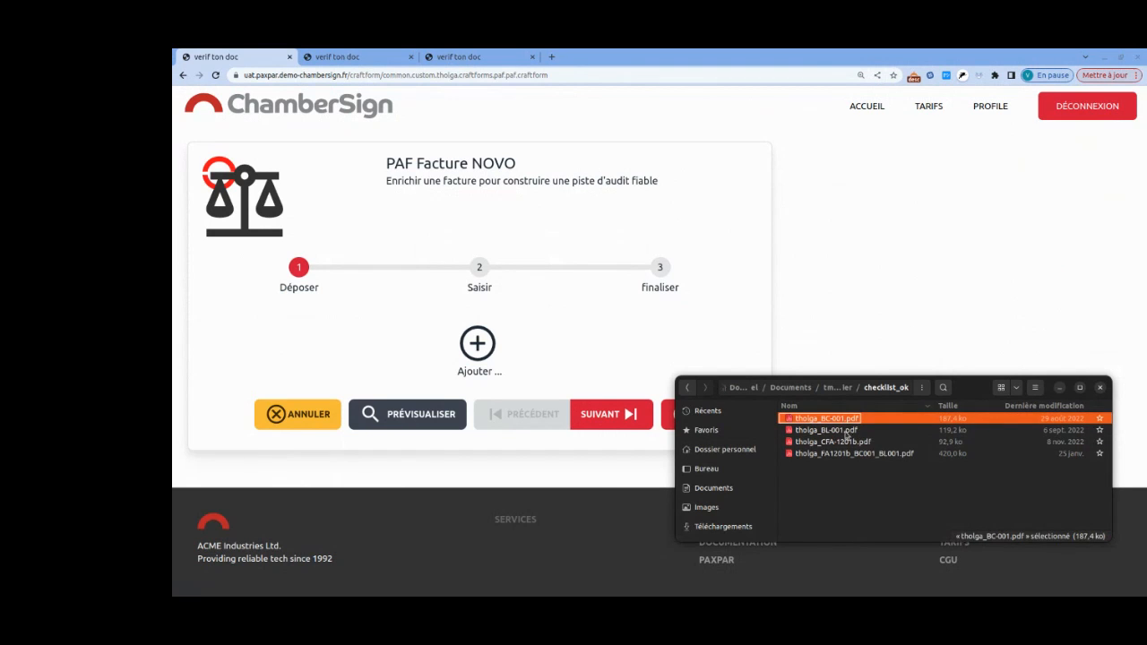
{"action": "left_click", "coordinate": [845, 432]}
{"action": "key", "text": "Up"}
{"action": "left_click", "coordinate": [847, 443]}
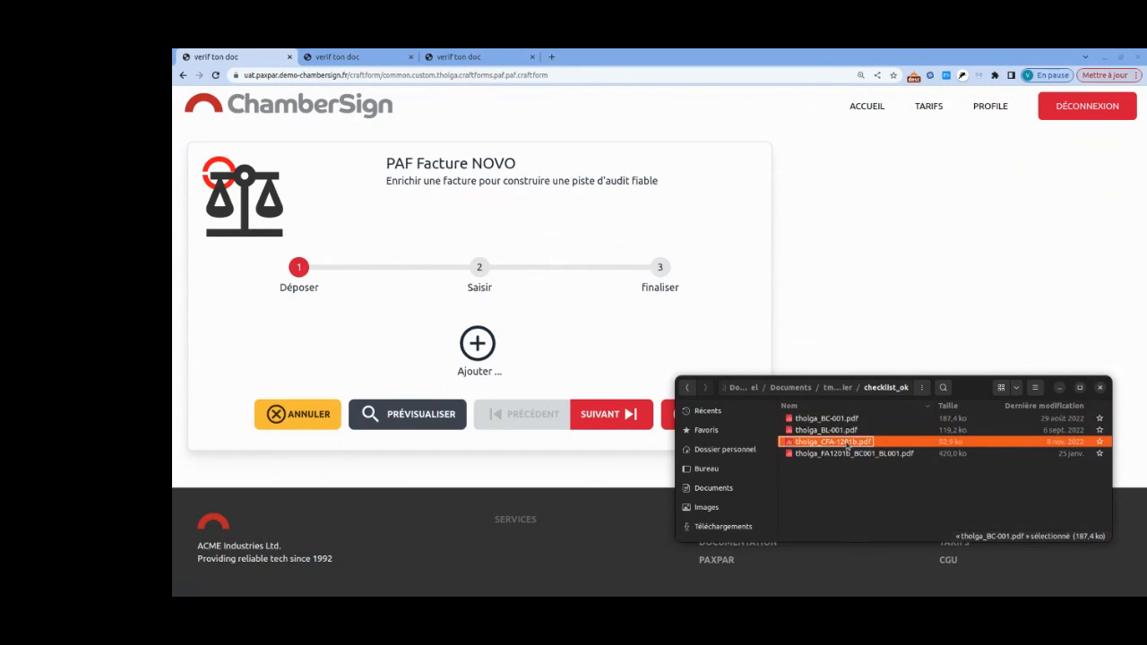
{"action": "double_click", "coordinate": [845, 442]}
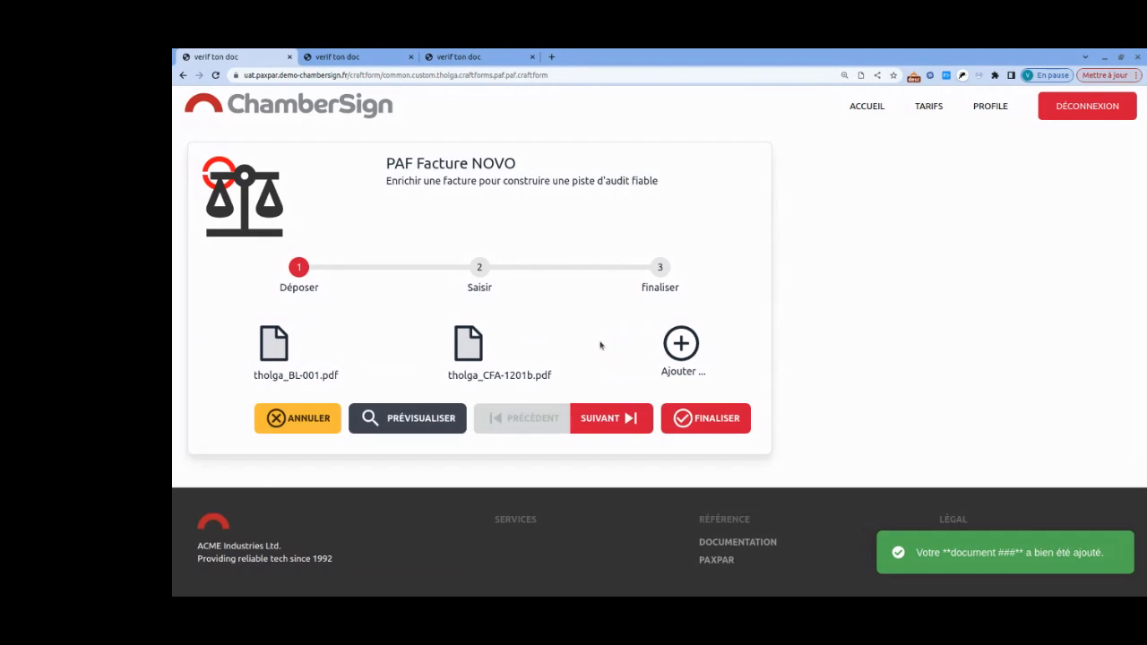
Step: Preview the generated invoice PDF, look through its page and close the preview
{"action": "left_click", "coordinate": [416, 422]}
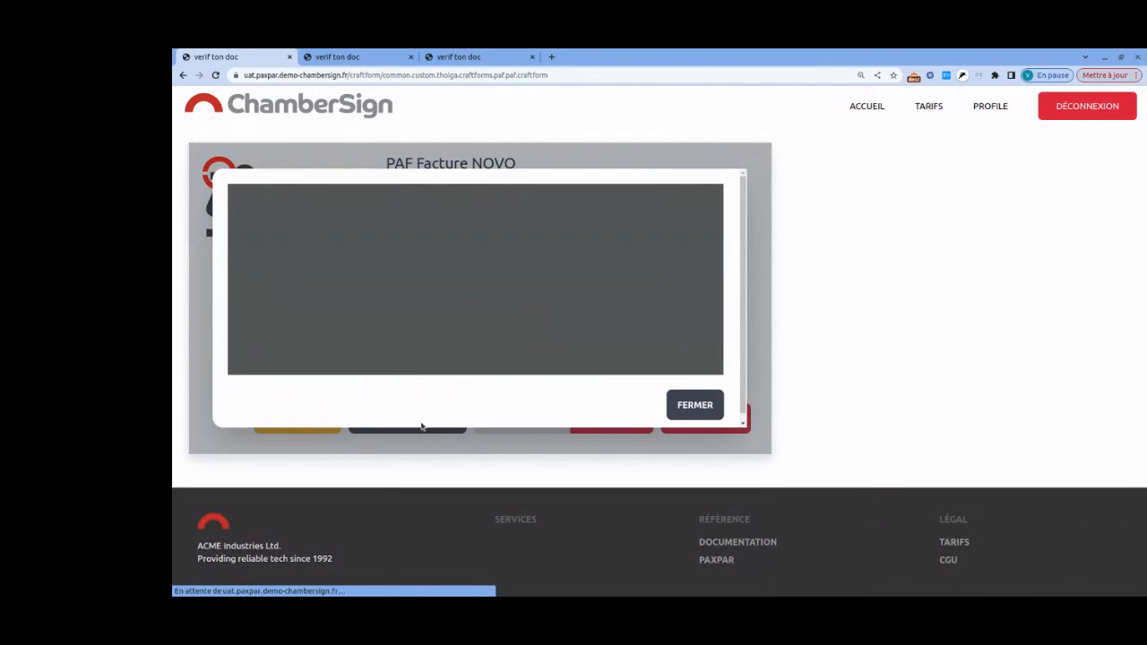
{"action": "scroll", "coordinate": [543, 335], "scroll_direction": "down", "scroll_amount": 5}
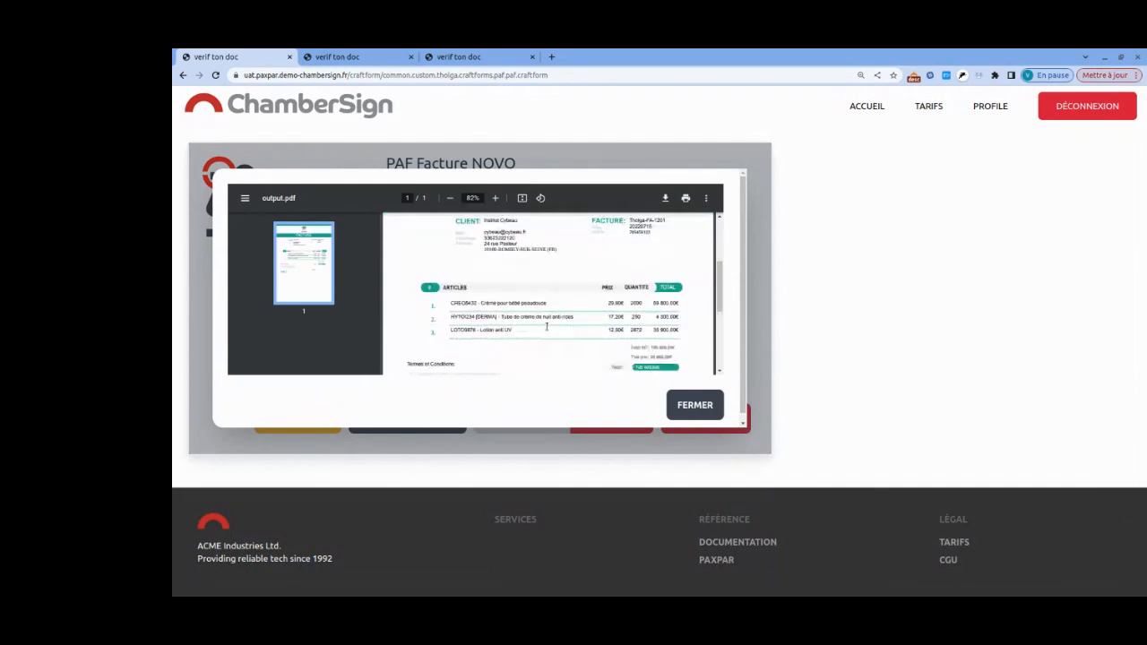
{"action": "scroll", "coordinate": [543, 334], "scroll_direction": "up", "scroll_amount": 5}
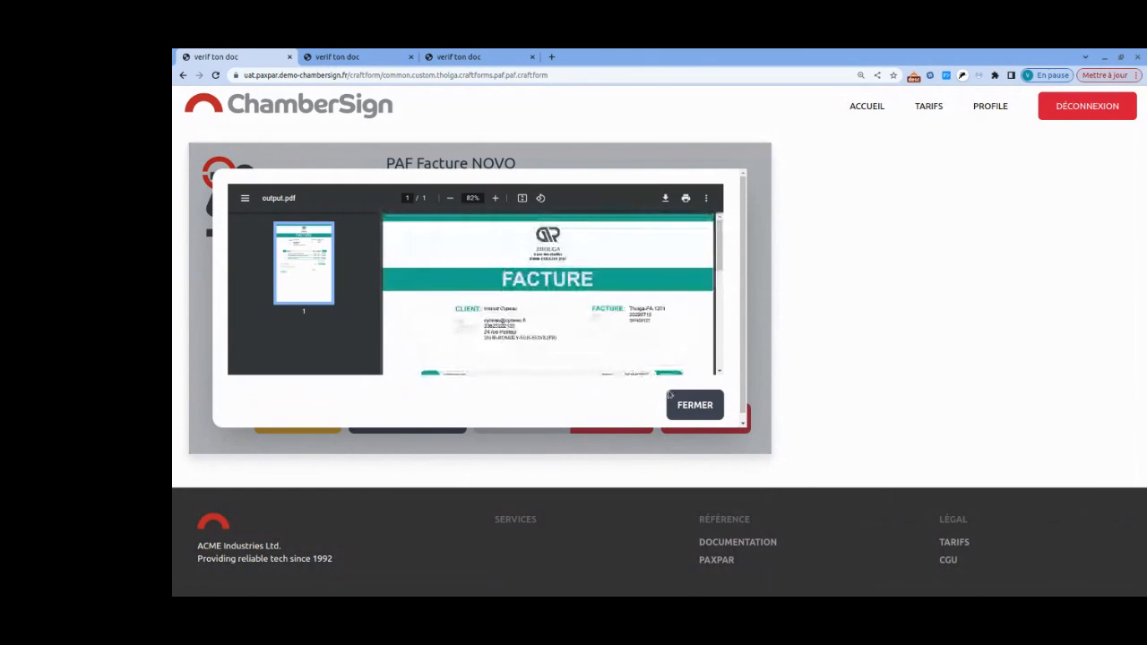
{"action": "left_click", "coordinate": [688, 406]}
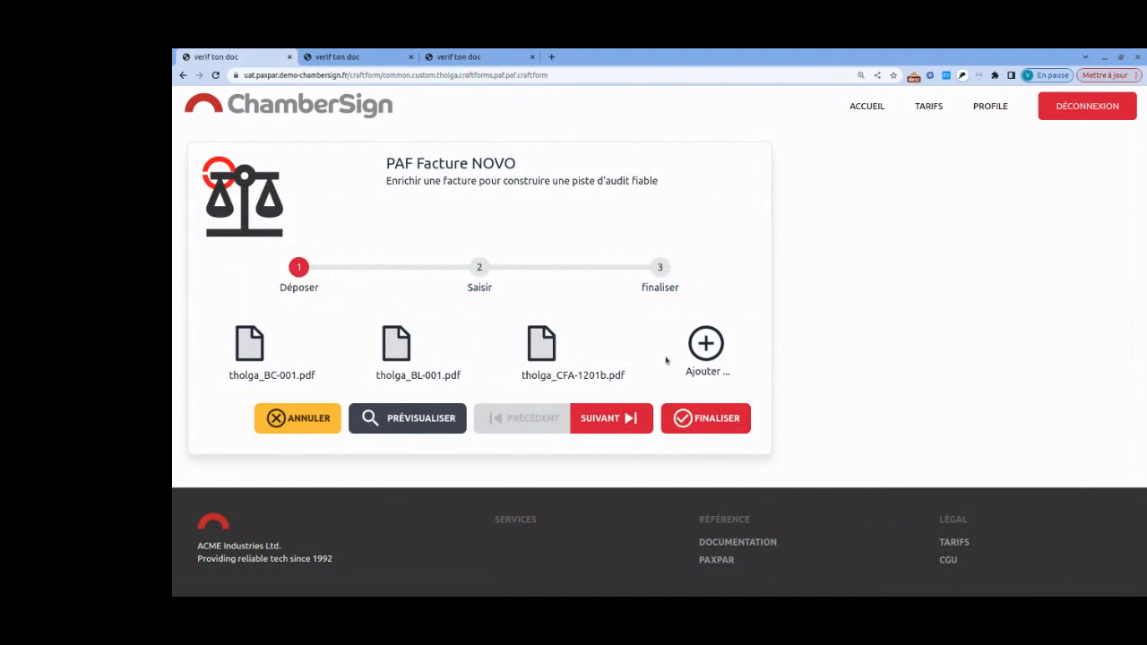
Step: Finalise the invoice document with the option to sign using the ChamberSign certificate
{"action": "left_click", "coordinate": [708, 435]}
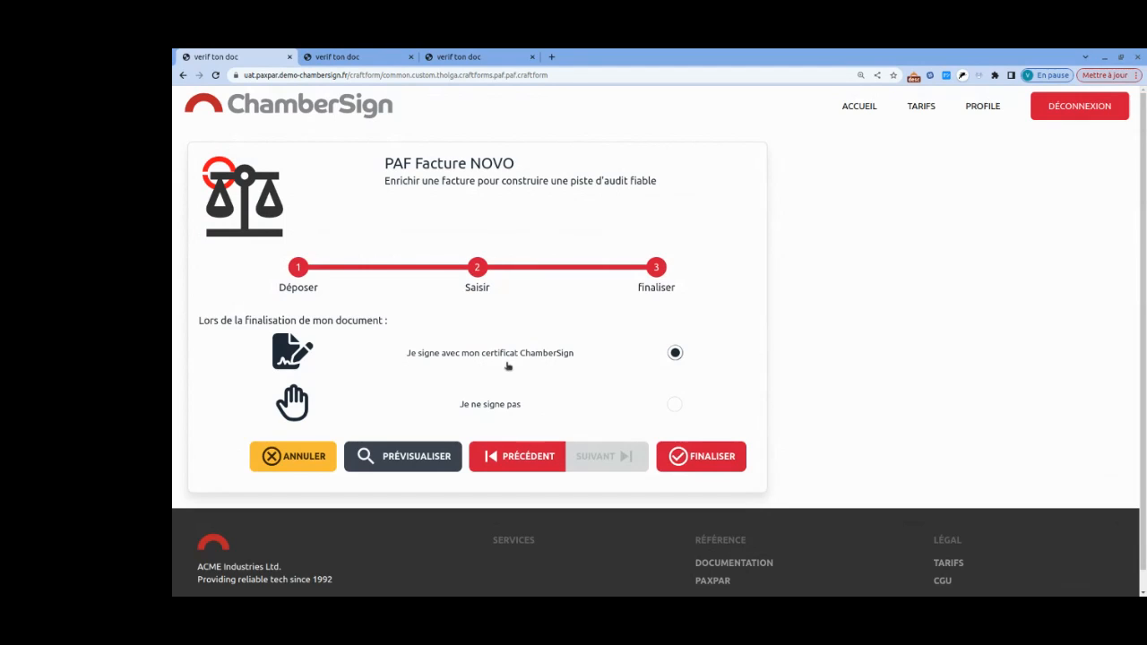
{"action": "left_click", "coordinate": [685, 457]}
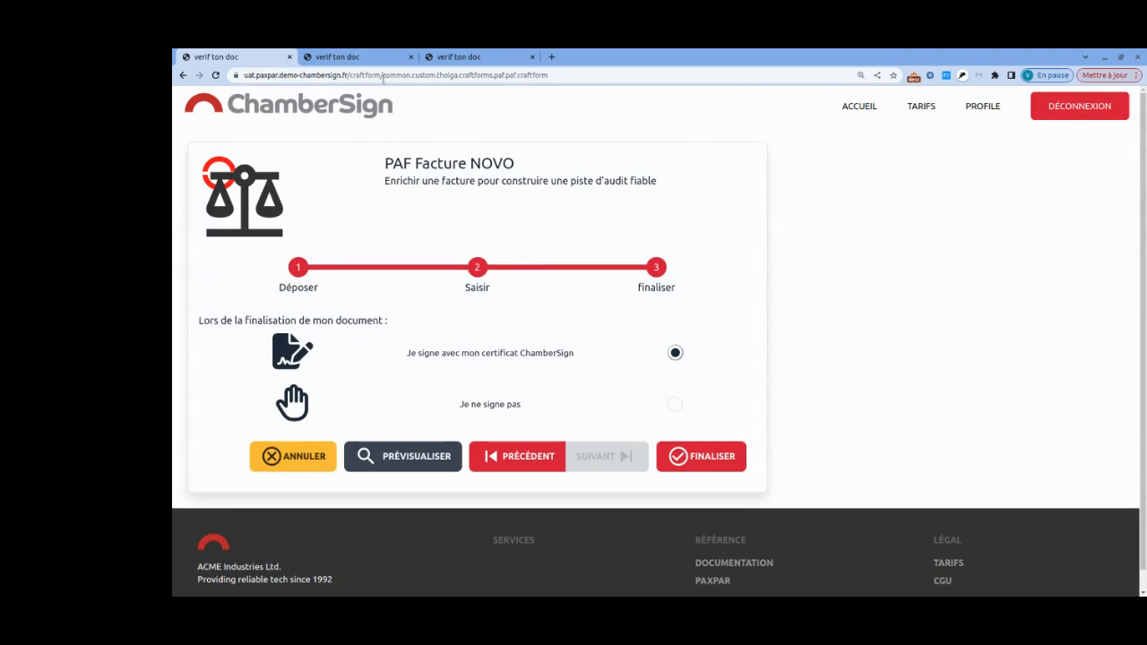
Step: In the second browser tab, open the Tholga audit trail consistency check (paf_bcfabl) from the verification catalogue
{"action": "left_click", "coordinate": [355, 59]}
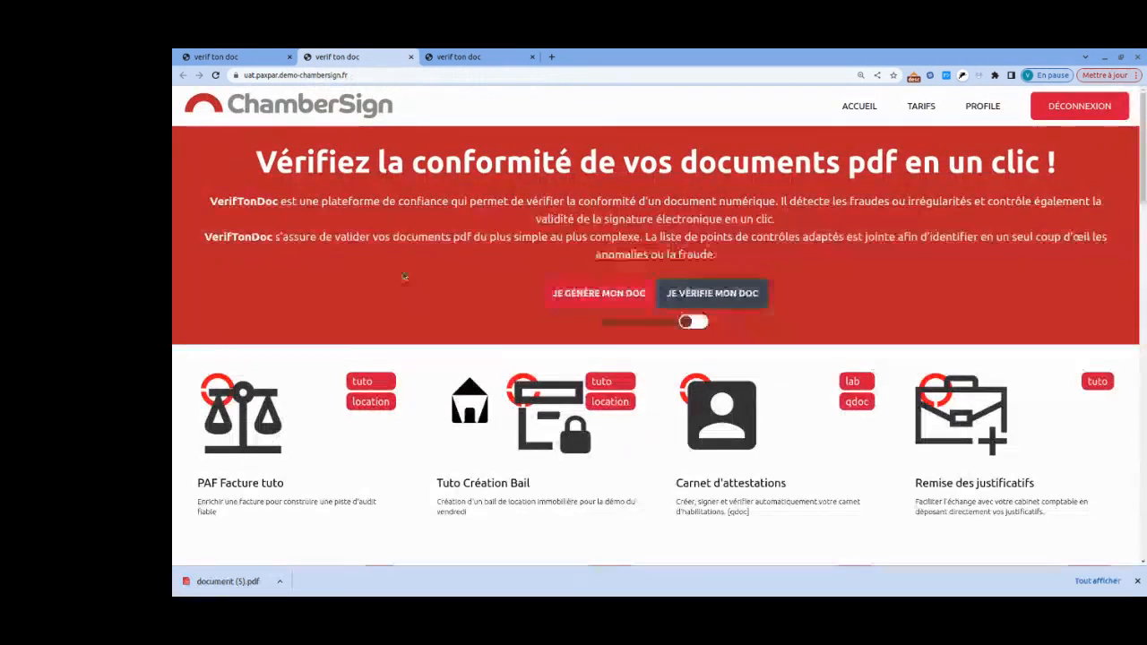
{"action": "left_click", "coordinate": [699, 296]}
{"action": "scroll", "coordinate": [386, 476], "scroll_direction": "down", "scroll_amount": 1}
{"action": "scroll", "coordinate": [388, 461], "scroll_direction": "down", "scroll_amount": 2}
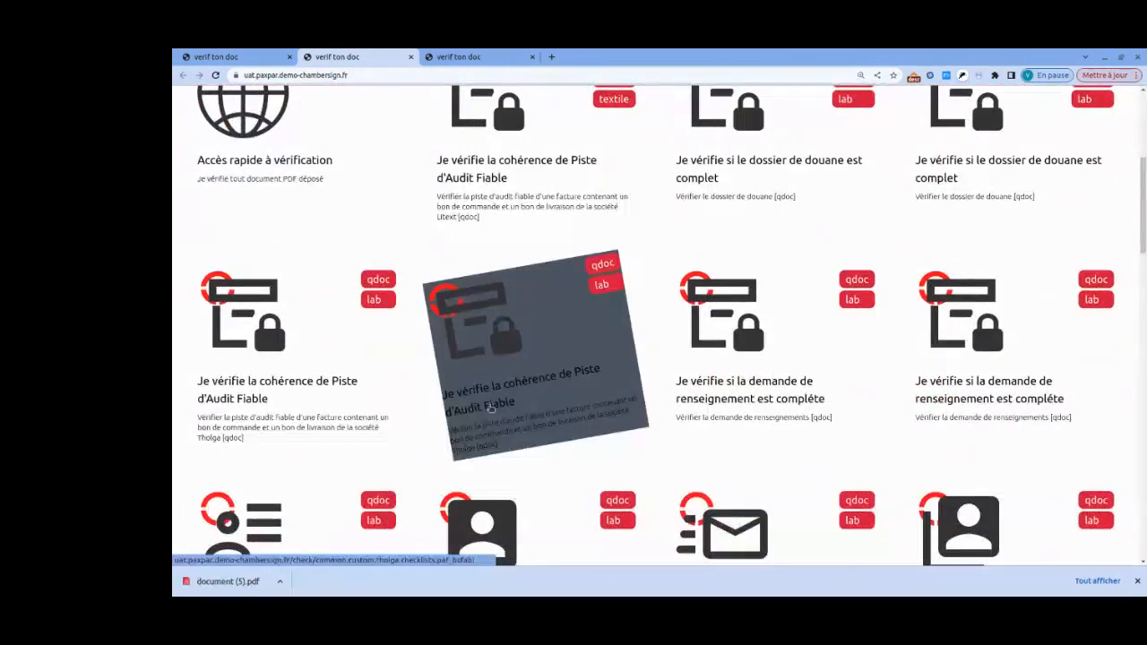
{"action": "left_click", "coordinate": [491, 337]}
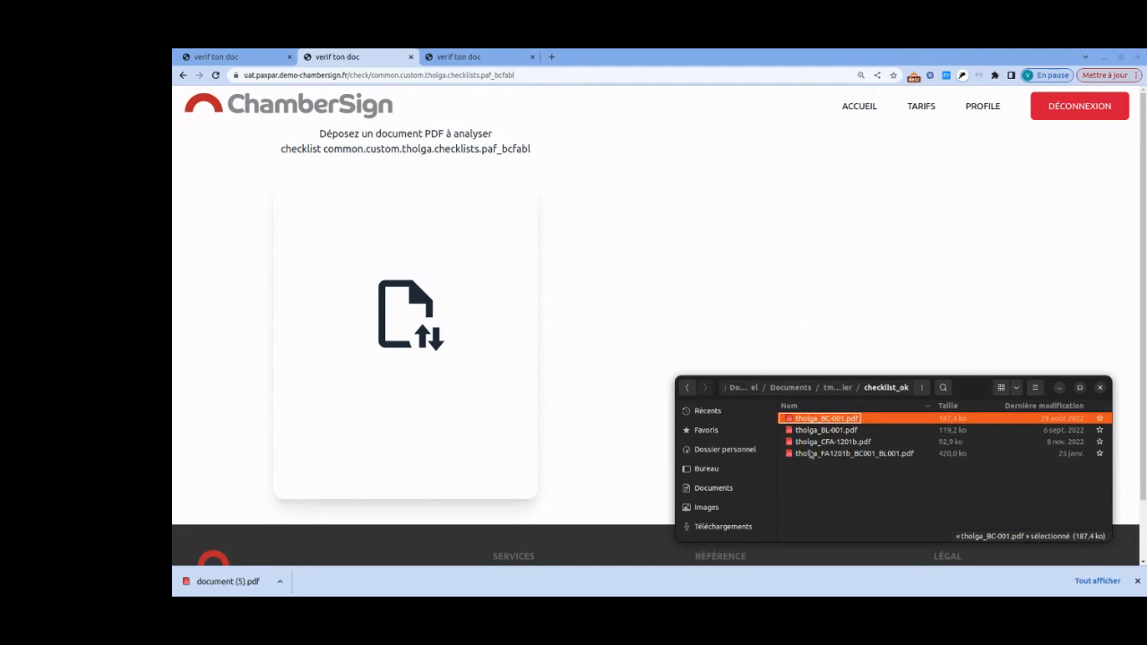
Step: Submit tholga_FA1201b_BC001_BL001.pdf for analysis and look over the checklist results
{"action": "left_click", "coordinate": [816, 454]}
{"action": "left_click_drag", "start_coordinate": [815, 455], "coordinate": [571, 314]}
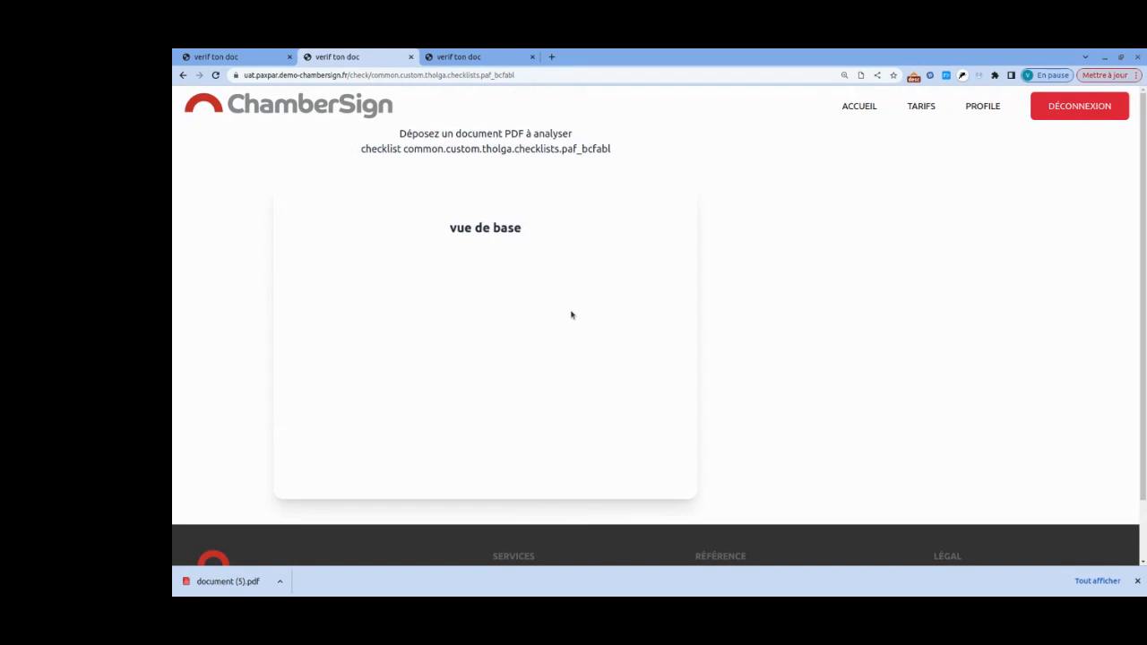
{"action": "scroll", "coordinate": [658, 314], "scroll_direction": "down", "scroll_amount": 1}
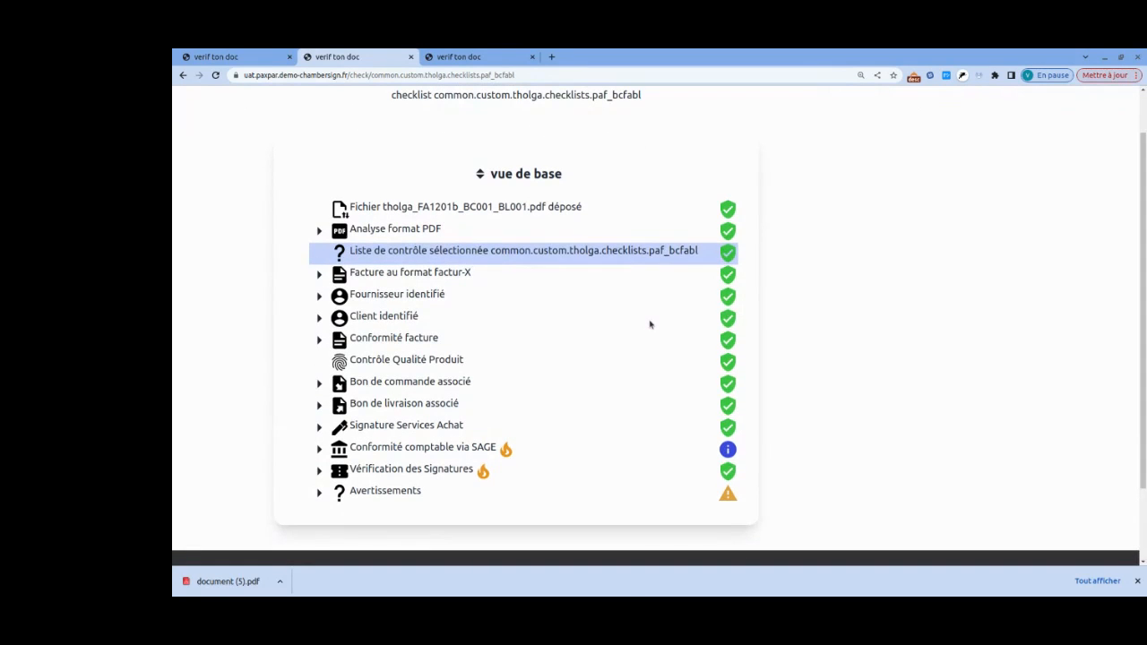
{"action": "scroll", "coordinate": [677, 381], "scroll_direction": "up", "scroll_amount": 1}
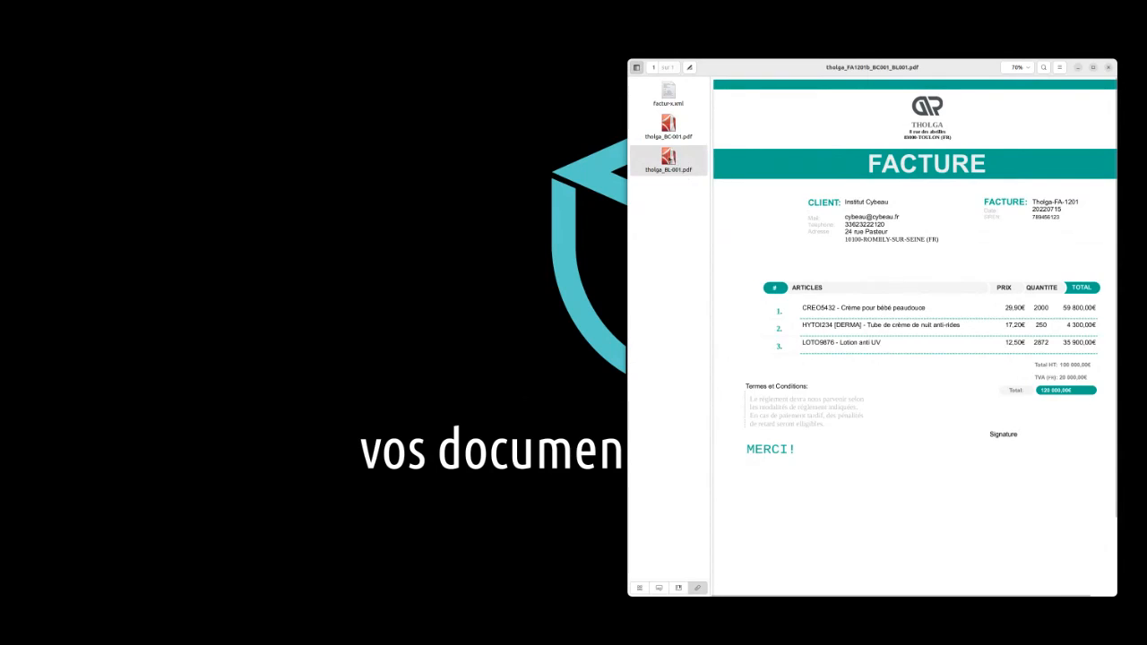
Step: Save the invoice's attachment tholga_BL-001.pdf into the atelier folder under its existing name
{"action": "left_click", "coordinate": [670, 157]}
{"action": "right_click", "coordinate": [677, 159]}
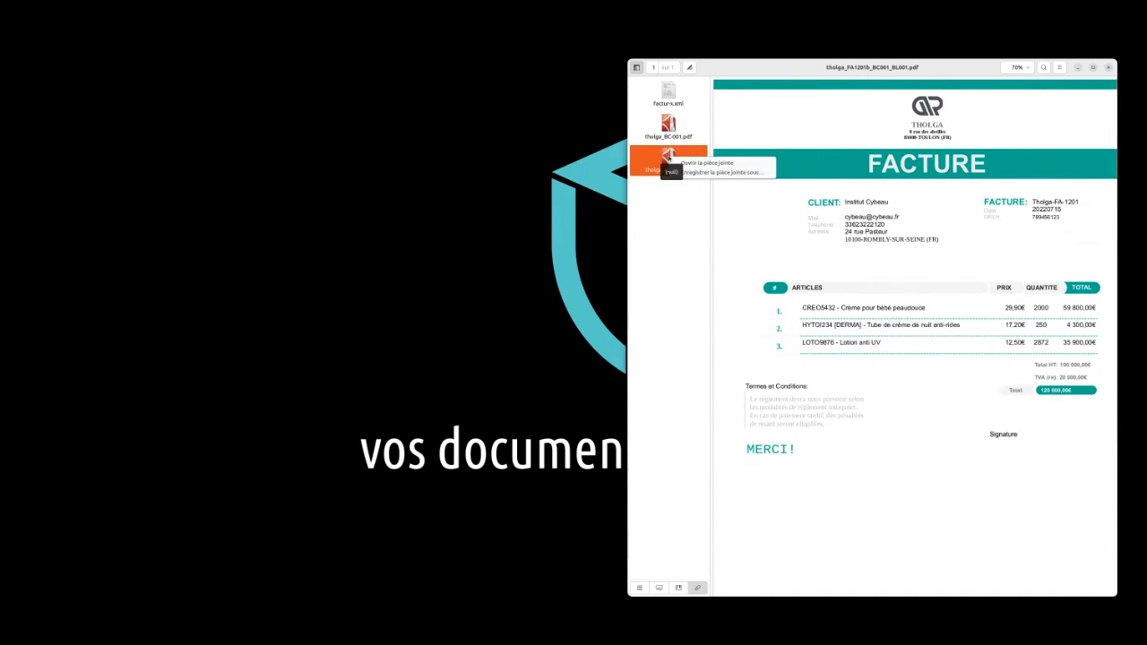
{"action": "left_click", "coordinate": [727, 173]}
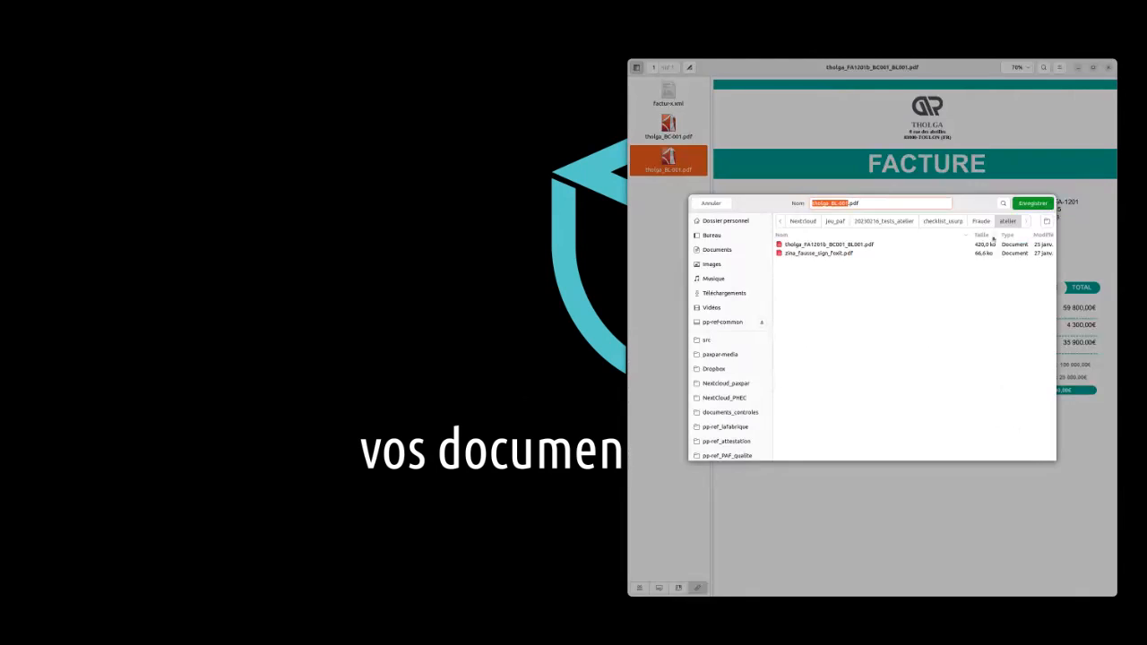
{"action": "left_click", "coordinate": [1032, 204]}
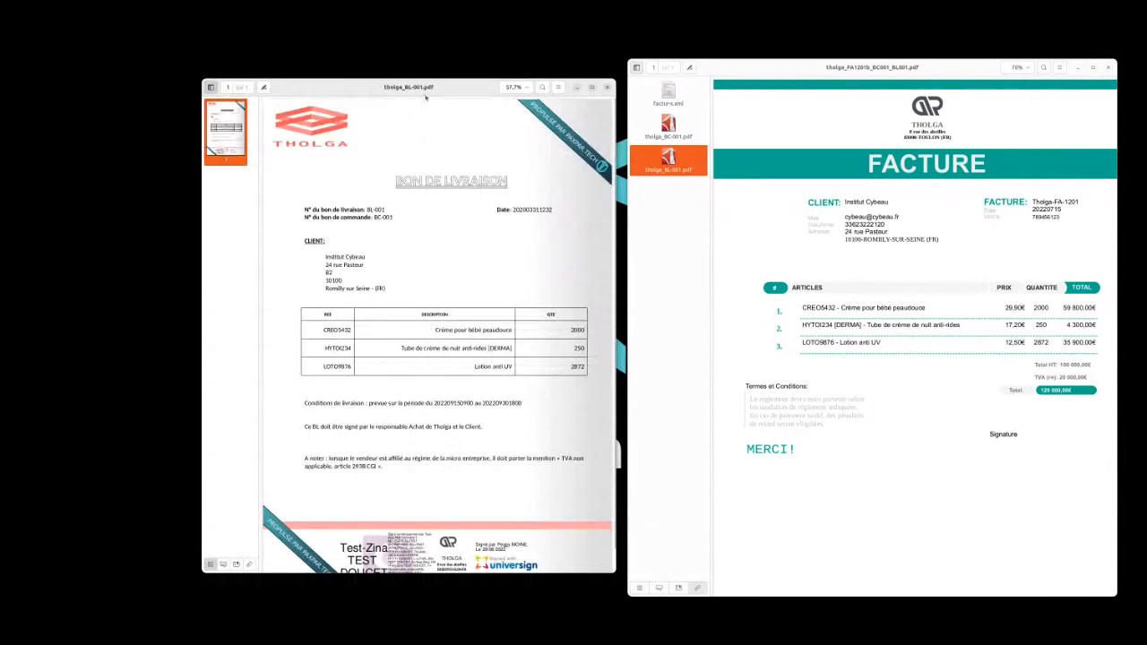
Step: Show the attachments of the extracted delivery note tholga_BL-001.pdf and open its meta.yaml file
{"action": "left_click_drag", "start_coordinate": [426, 88], "coordinate": [423, 67]}
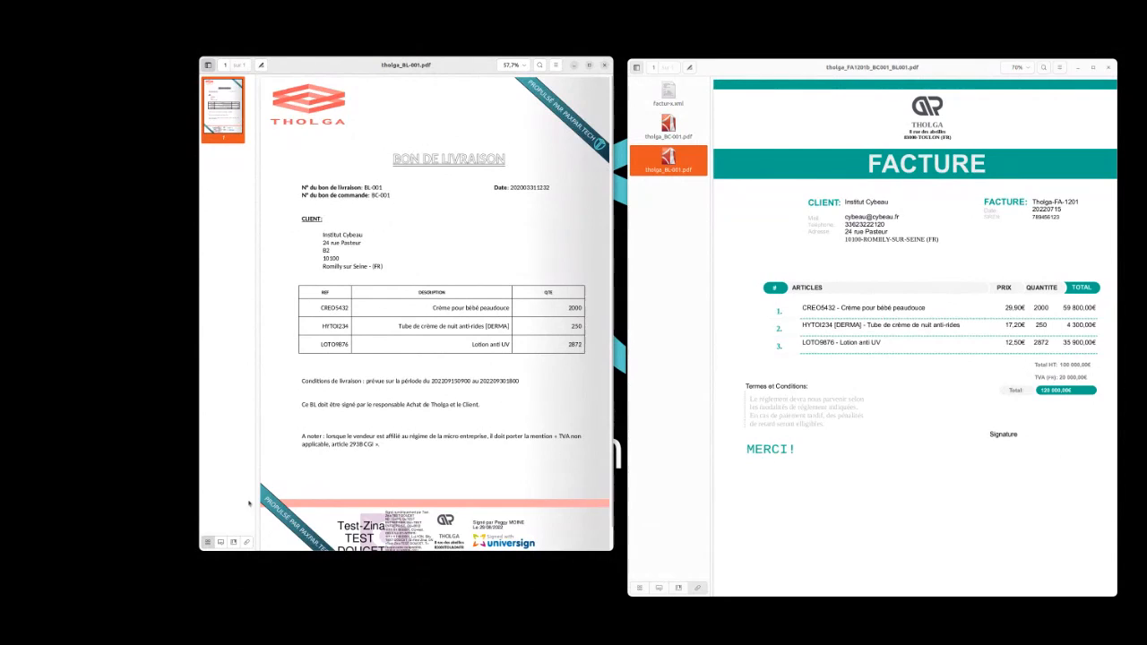
{"action": "left_click", "coordinate": [246, 541]}
{"action": "left_click", "coordinate": [222, 85]}
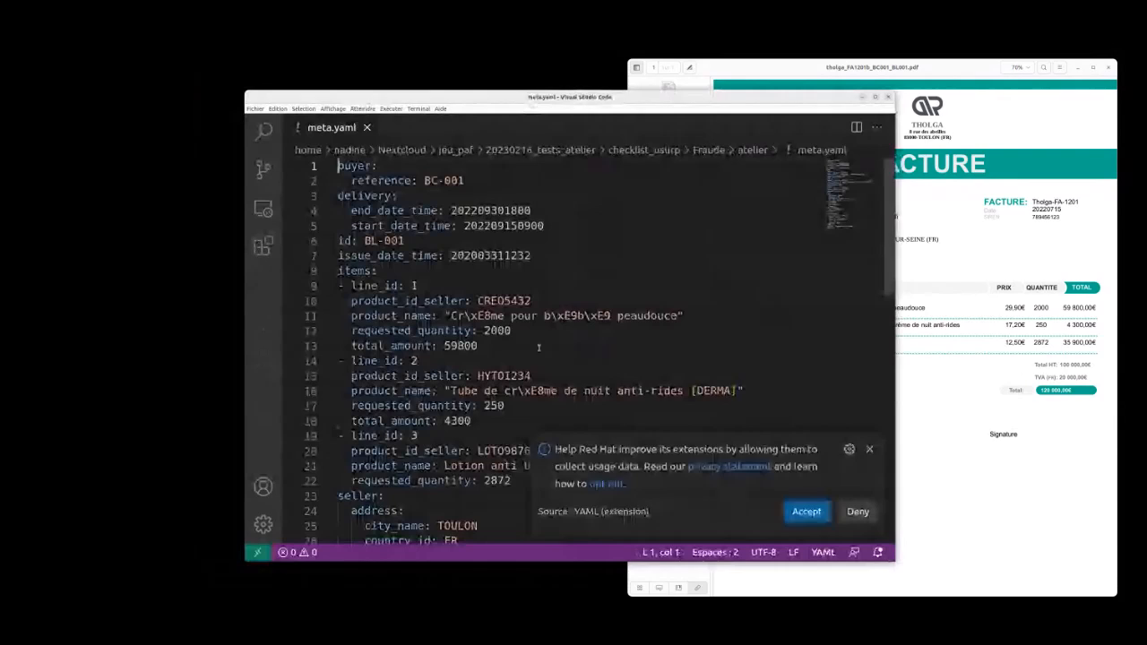
Step: In meta.yaml, set the requested_quantity of line 1 (product CREO5432) to 1980 and save the file
{"action": "left_click", "coordinate": [869, 450]}
{"action": "left_click_drag", "start_coordinate": [511, 331], "coordinate": [484, 330]}
{"action": "type", "text": "1980"}
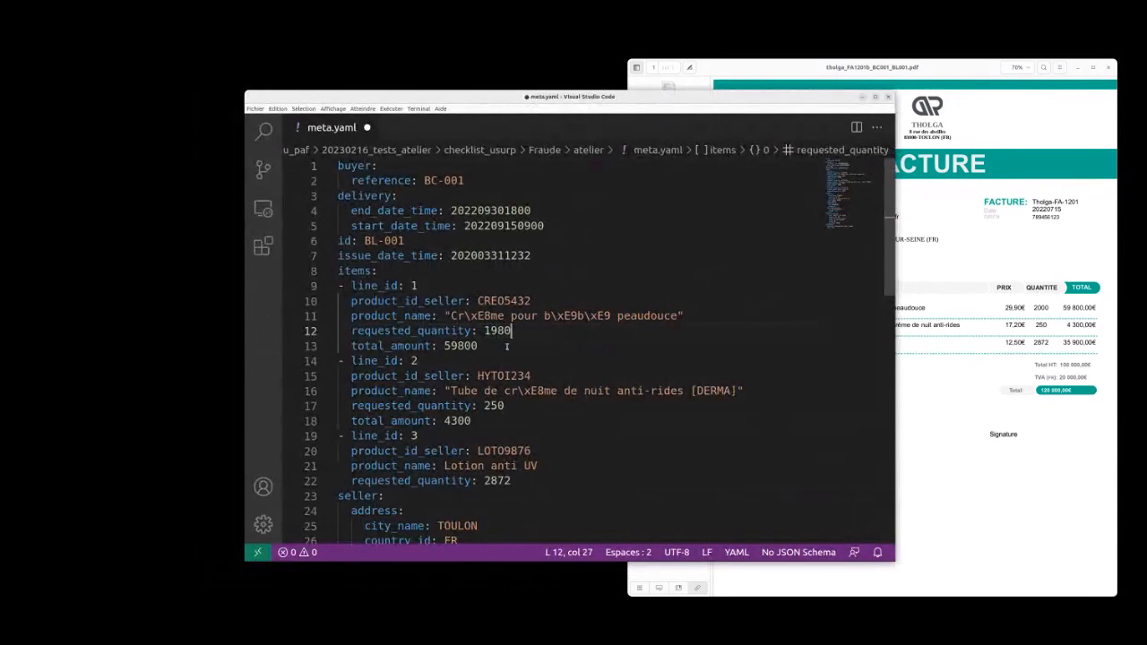
{"action": "key", "text": "ctrl+s"}
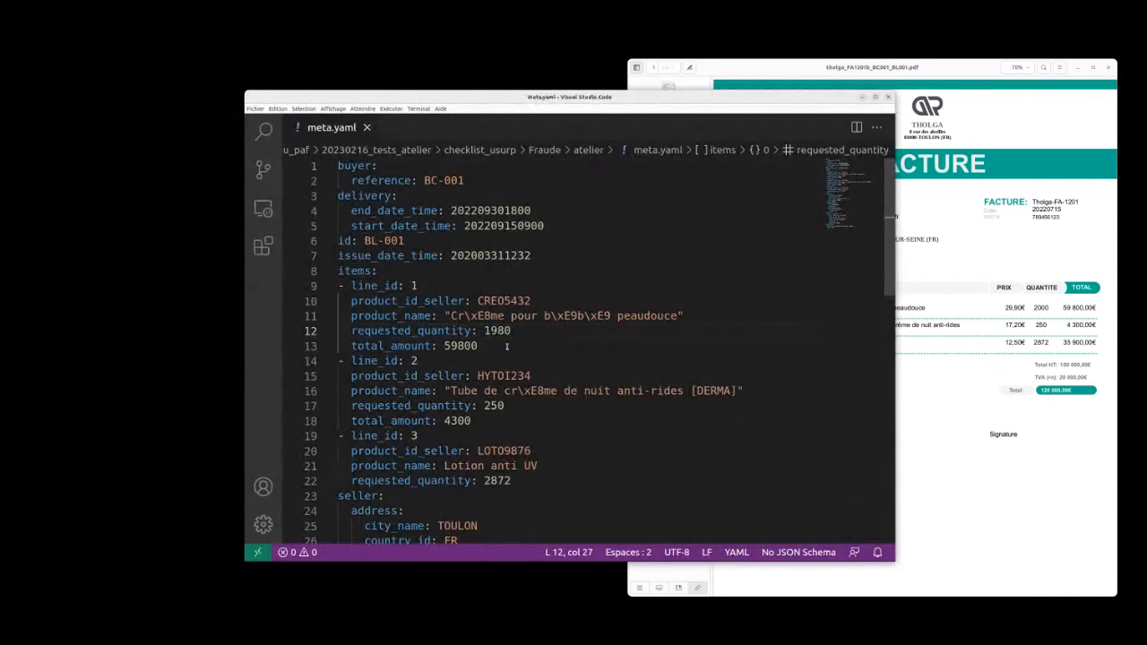
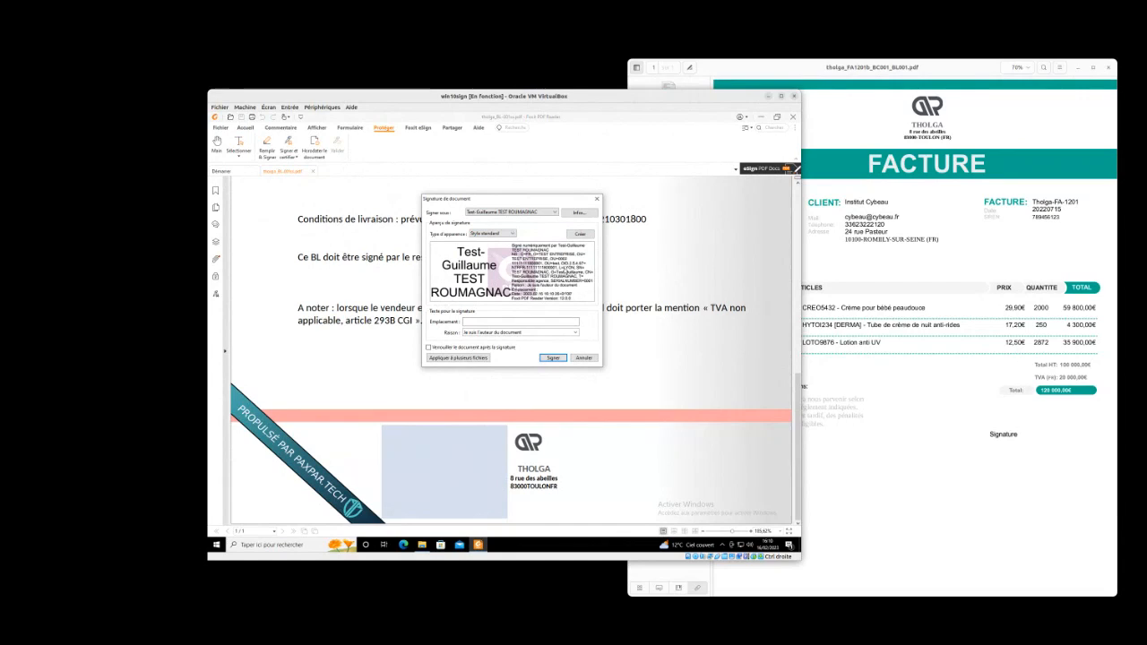
Step: Start a new signature appearance style with all text details turned off, including Emplacement, Raison, Version Foxit, Étiquettes and Nom distinctif
{"action": "left_click", "coordinate": [582, 235]}
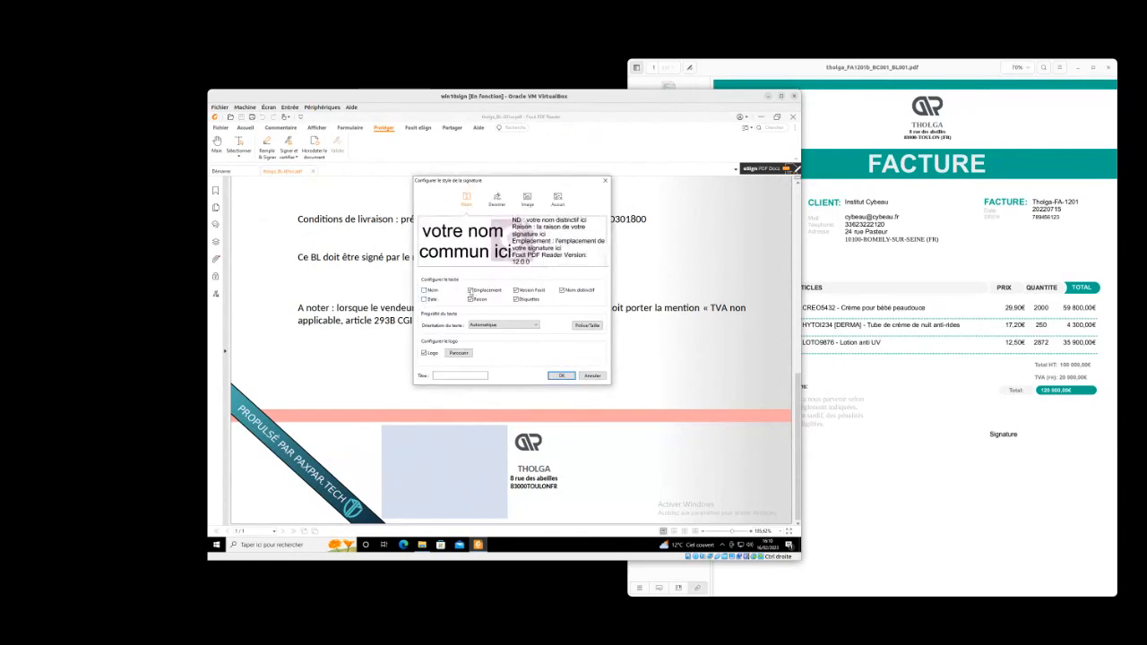
{"action": "left_click", "coordinate": [517, 292]}
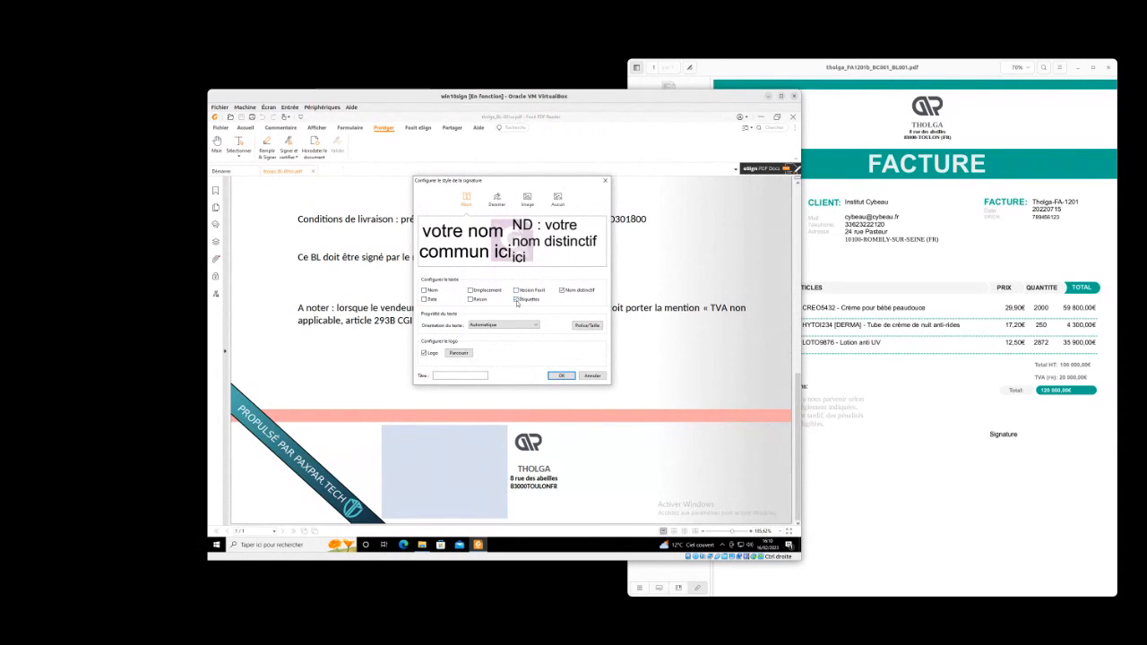
{"action": "left_click", "coordinate": [516, 300]}
{"action": "left_click", "coordinate": [562, 291]}
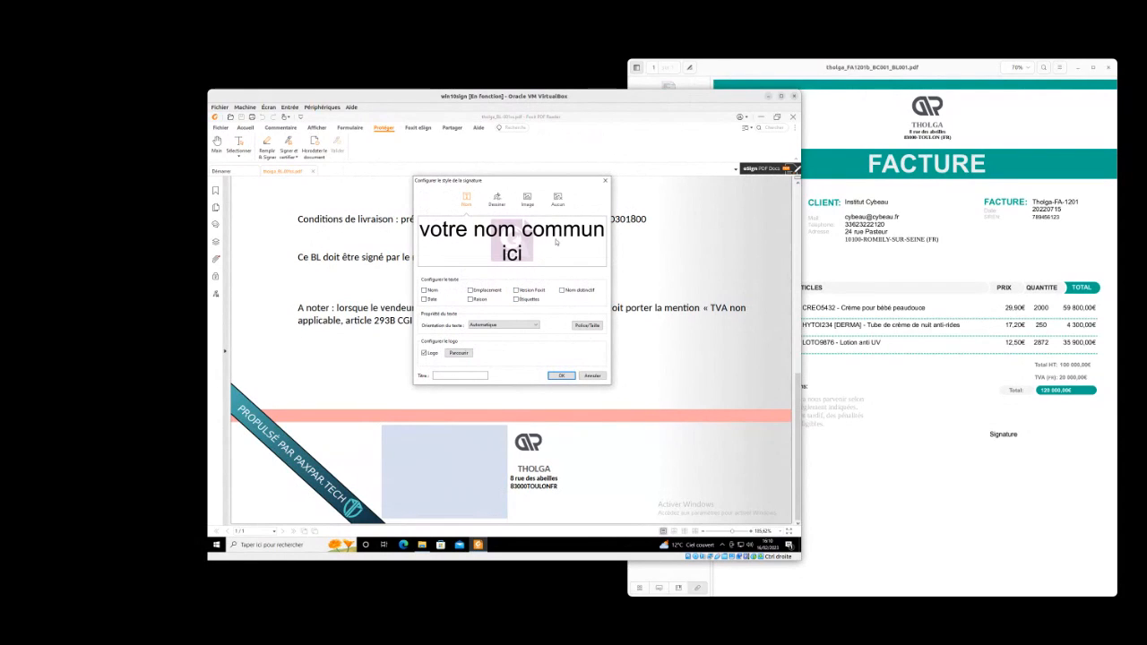
Step: Make the style image-based using the fausse_sign_foxit PDF from the atelier folder, and accept the new signature style
{"action": "left_click", "coordinate": [533, 206]}
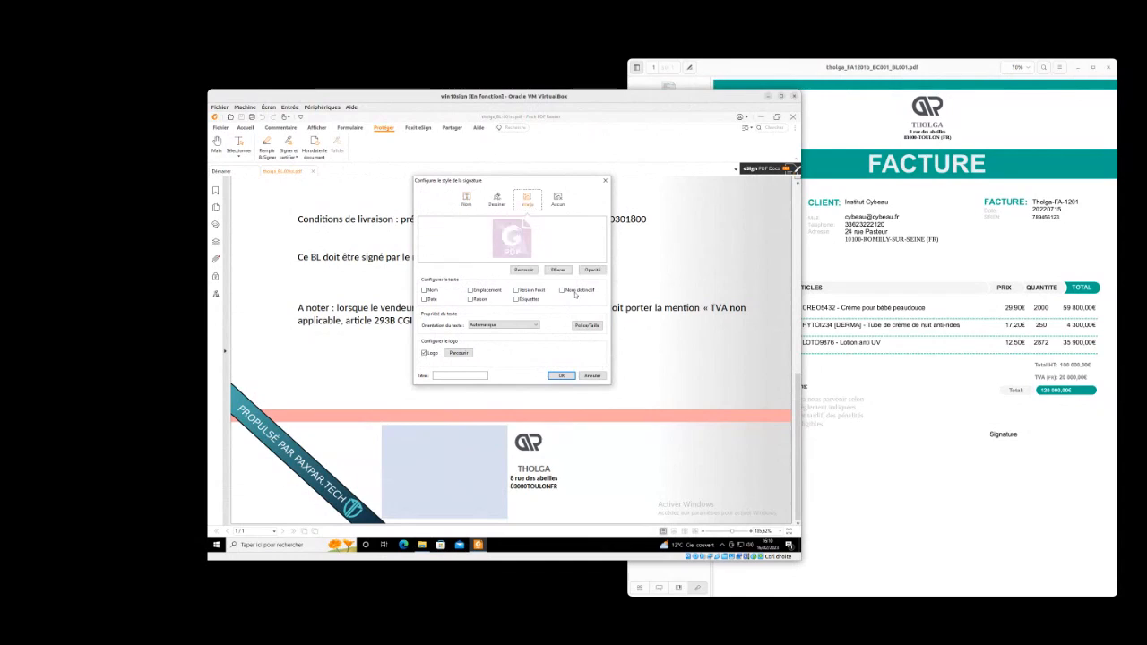
{"action": "left_click", "coordinate": [523, 270]}
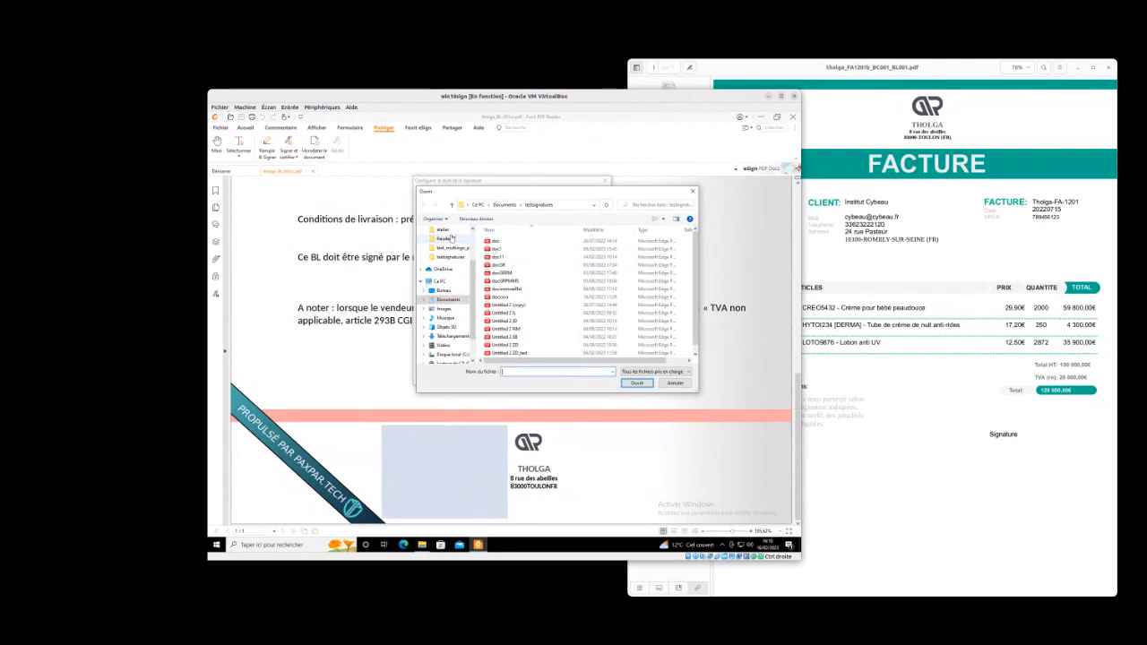
{"action": "left_click", "coordinate": [445, 230]}
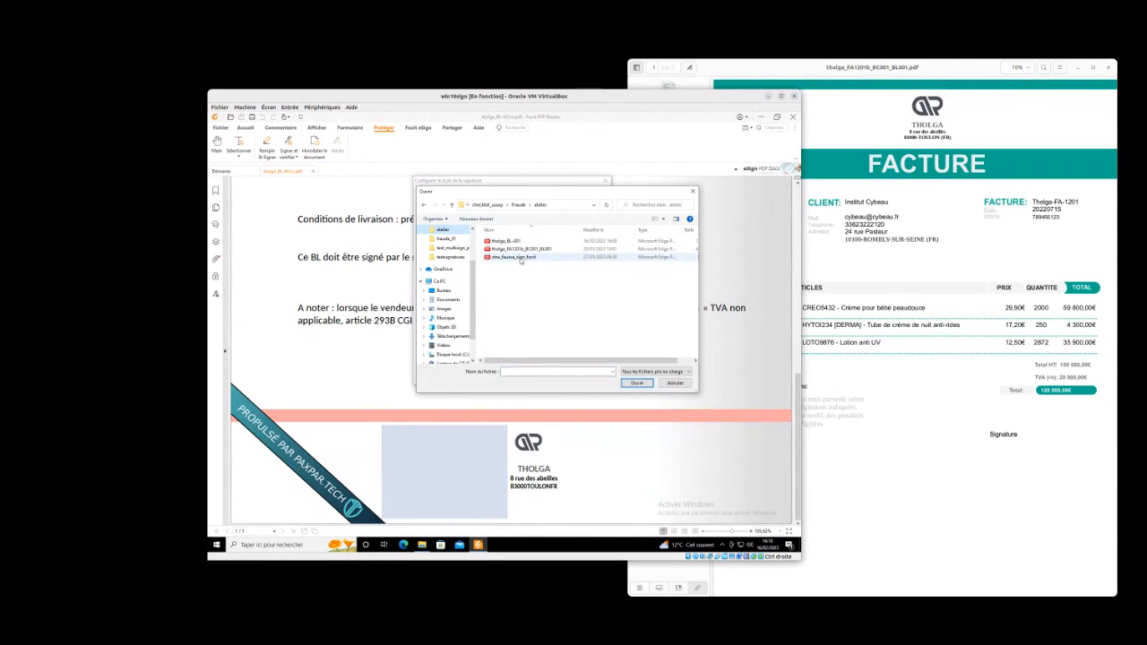
{"action": "left_click", "coordinate": [518, 258]}
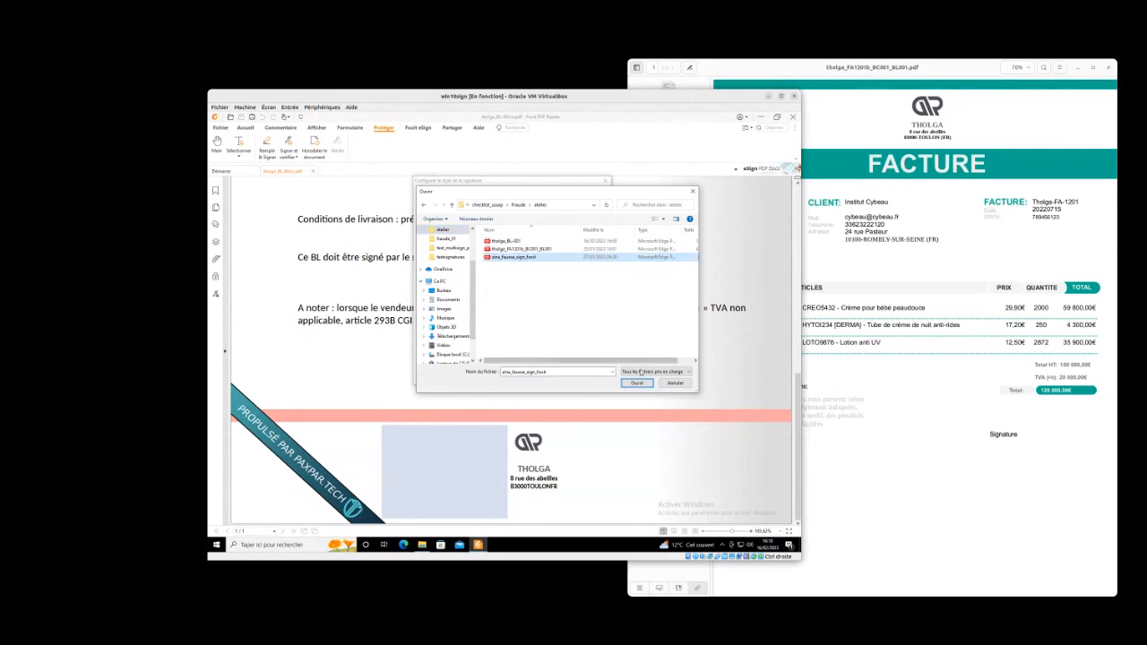
{"action": "left_click", "coordinate": [637, 384]}
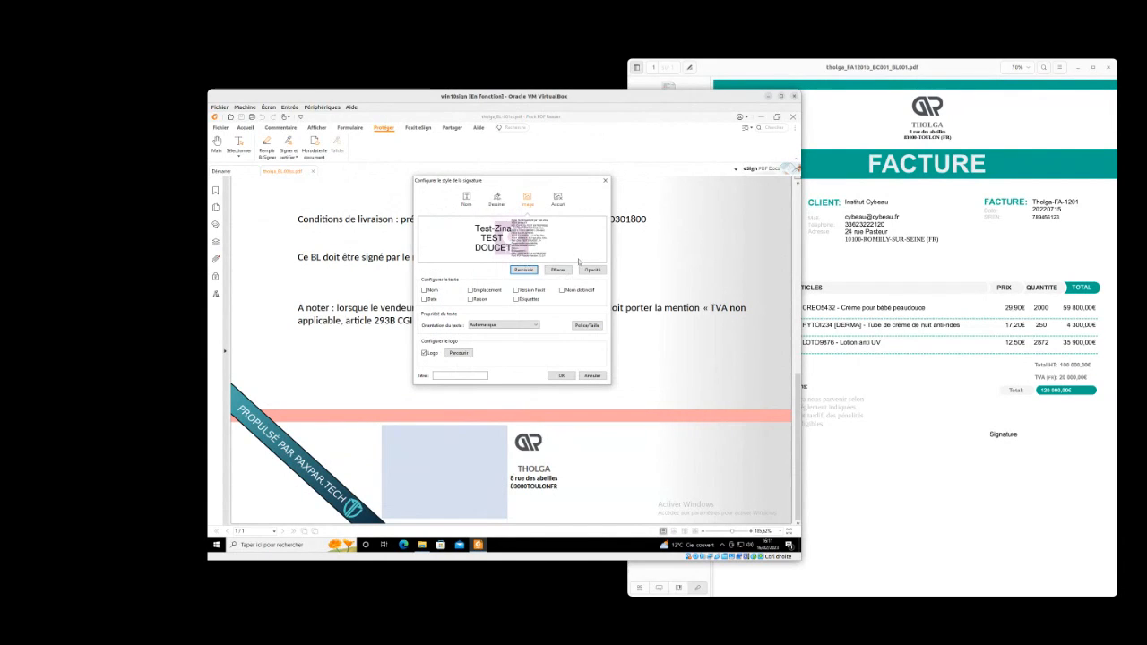
{"action": "left_click", "coordinate": [563, 376]}
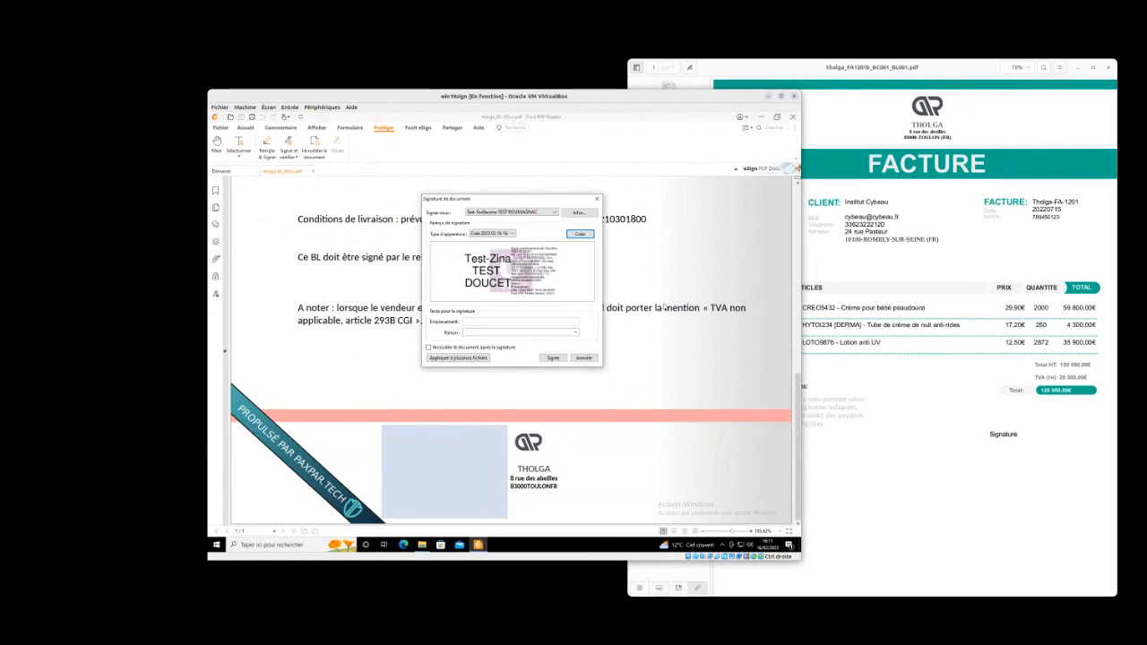
Step: Sign the delivery note with the image appearance, saving it with an extra "s" appended to its file name, and enter the smart card PIN
{"action": "left_click", "coordinate": [553, 358]}
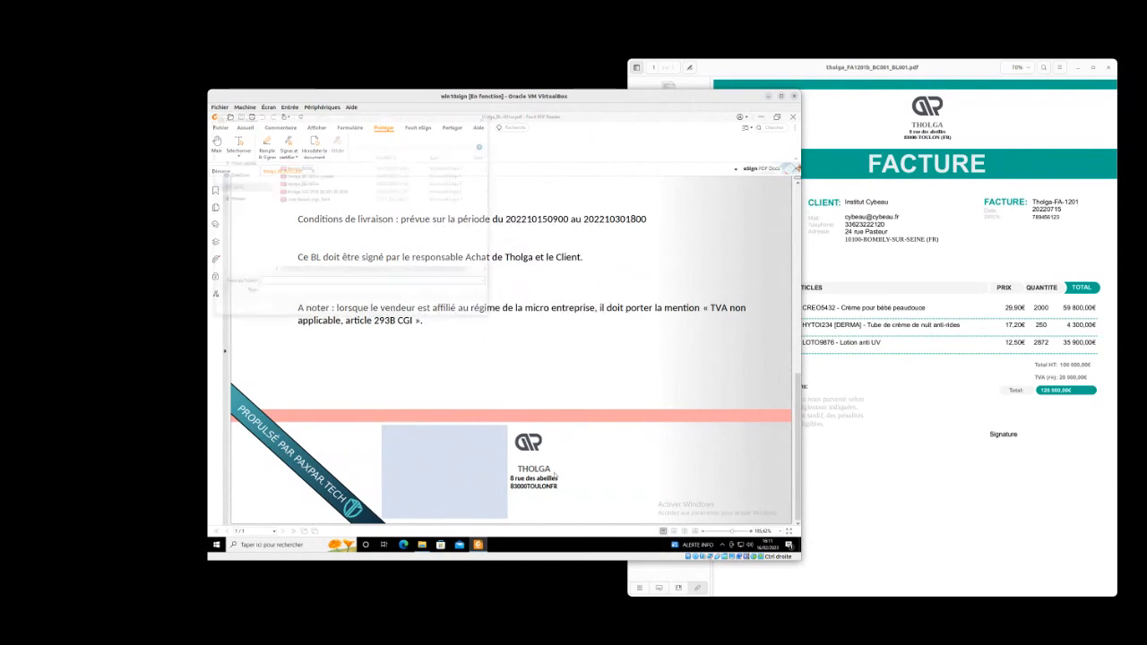
{"action": "left_click", "coordinate": [299, 283]}
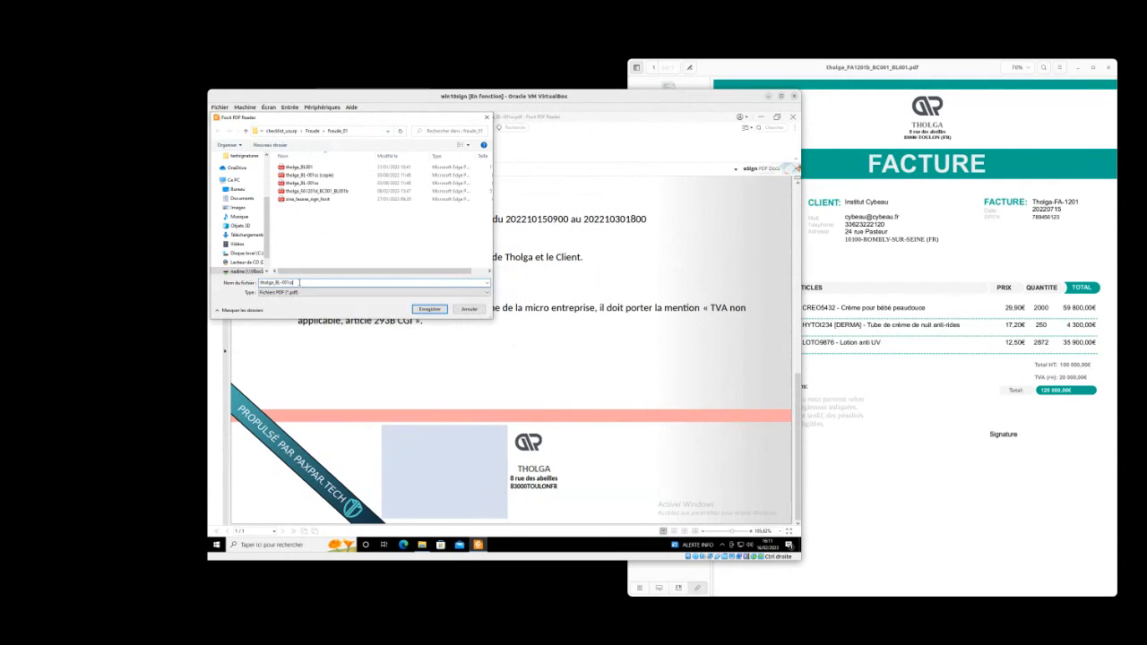
{"action": "type", "text": "s"}
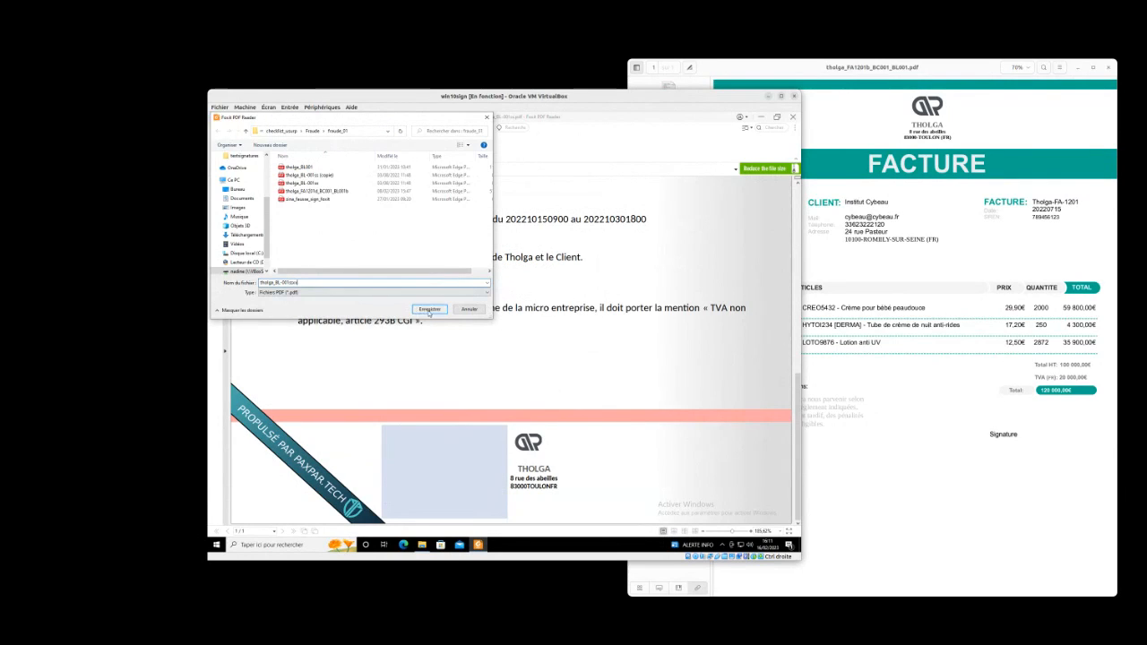
{"action": "left_click", "coordinate": [430, 308]}
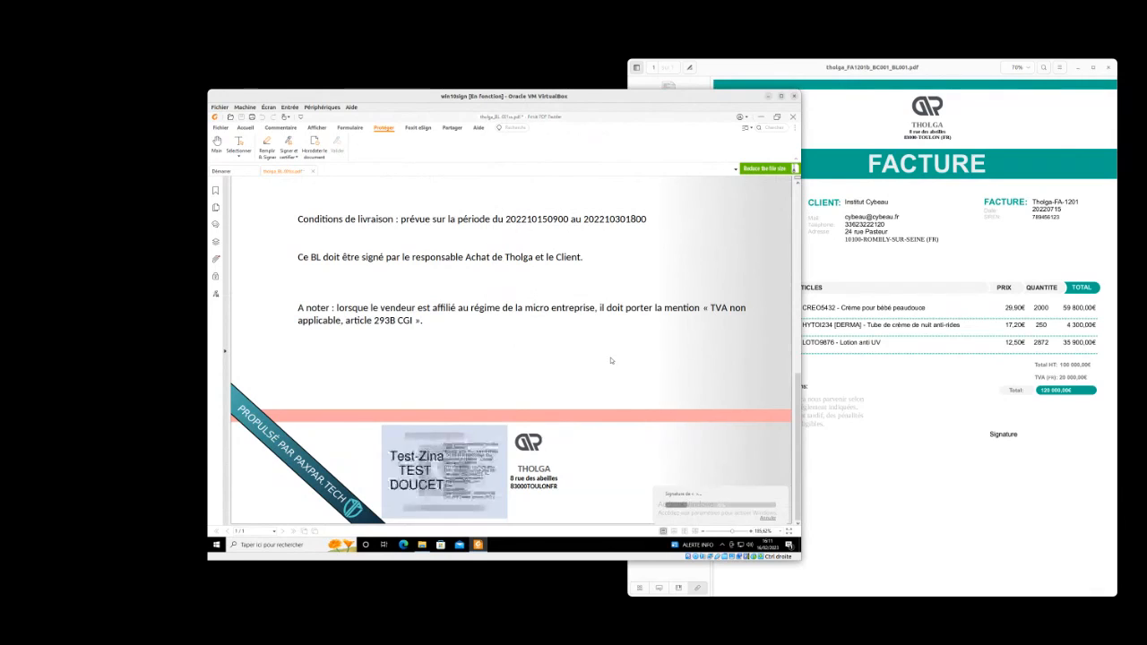
{"action": "type", "text": "••••"}
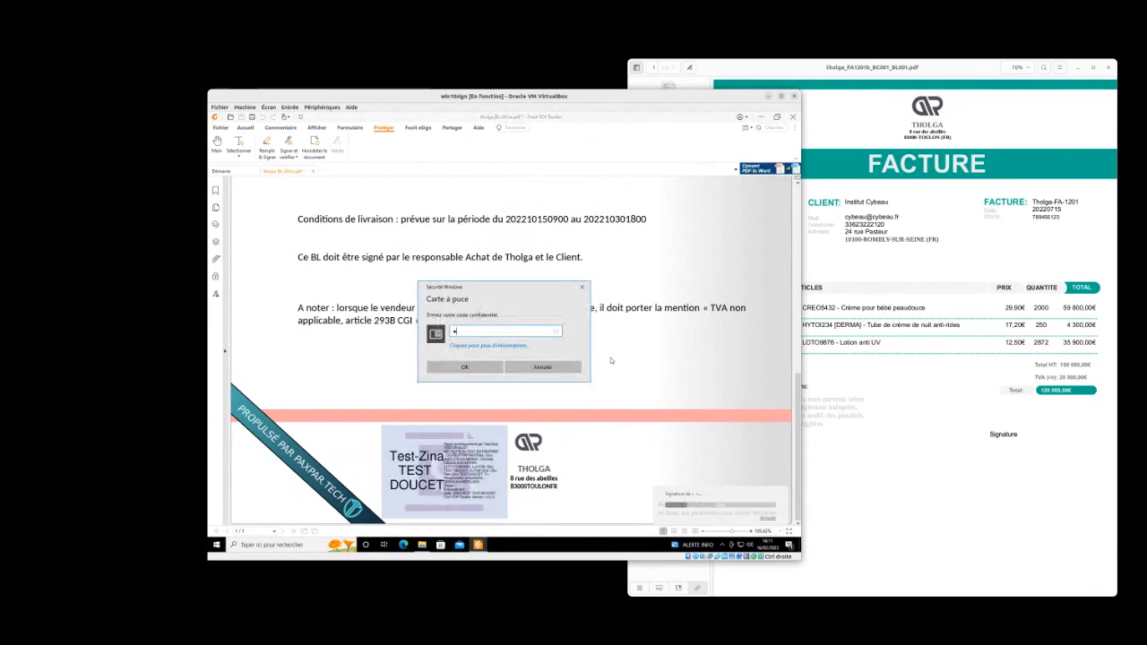
{"action": "key", "text": "Return"}
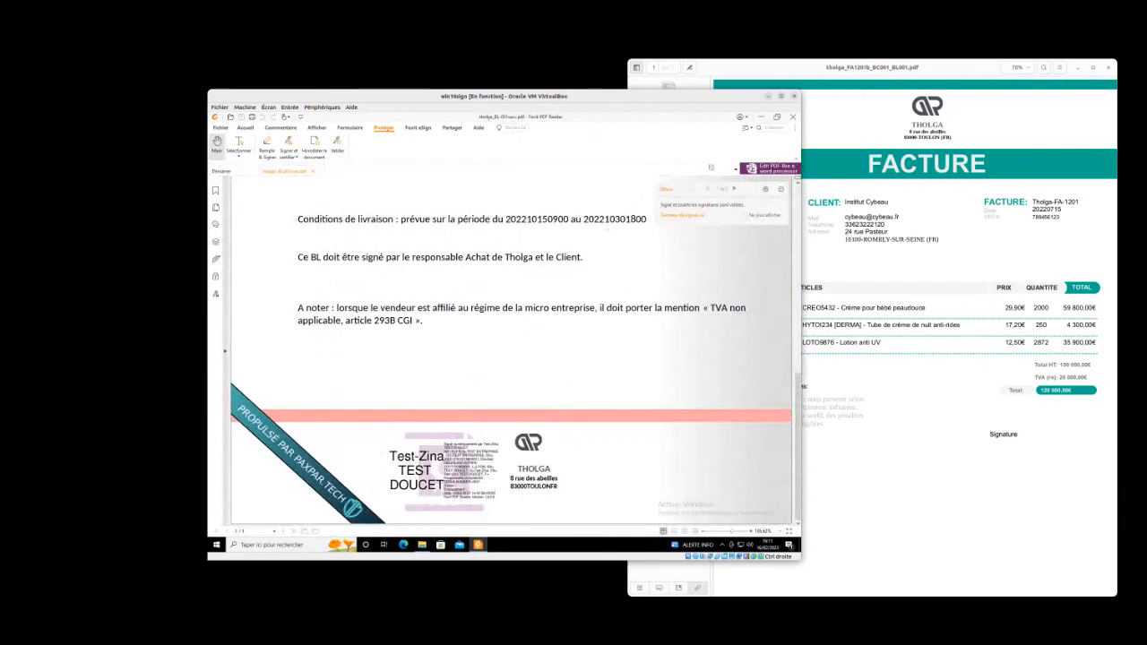
Step: Hide the virtual machine and invoice windows, then open tholga_FA1201d_BC001_BL001b.pdf from the checklist_usurp folder
{"action": "left_click", "coordinate": [768, 97]}
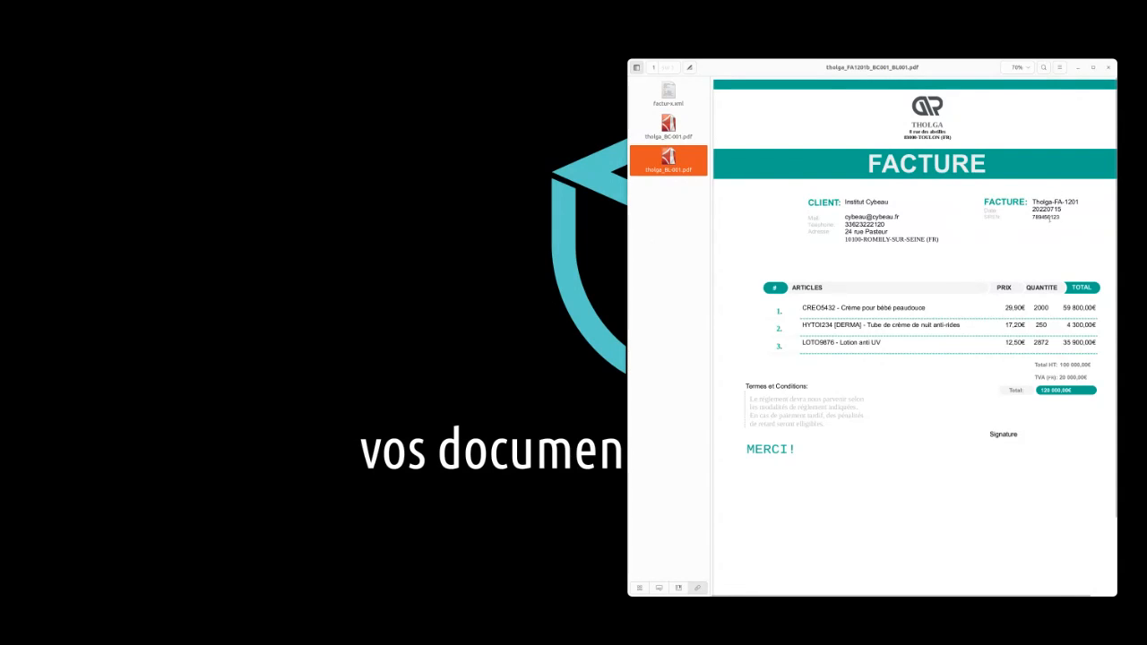
{"action": "left_click", "coordinate": [1079, 69]}
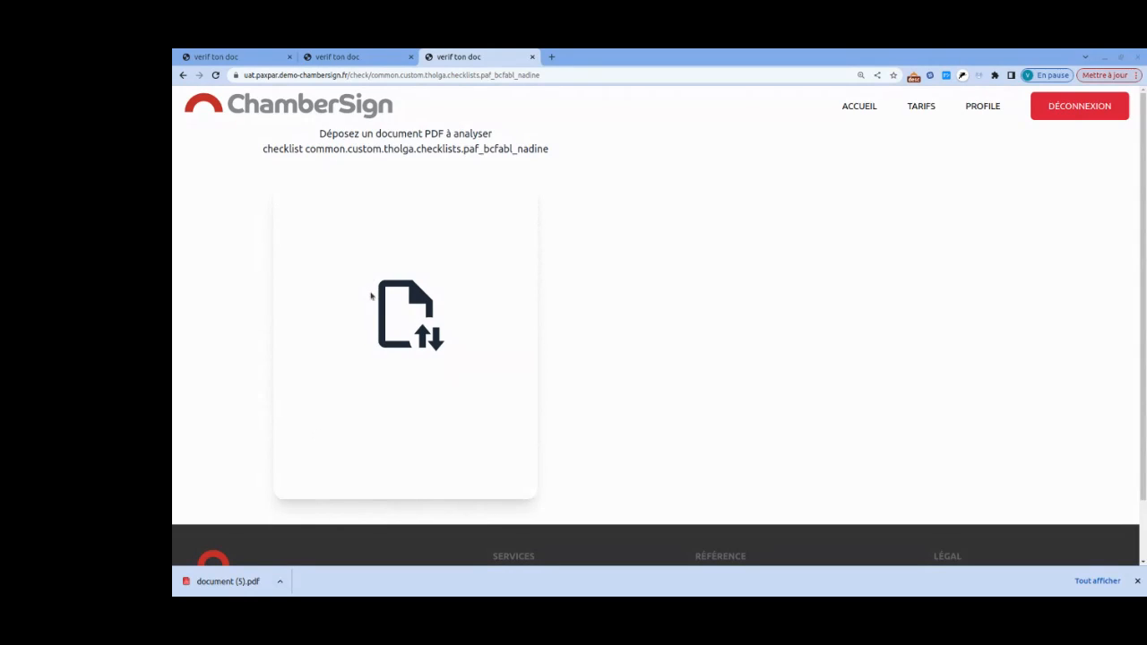
{"action": "key", "text": "alt+Tab"}
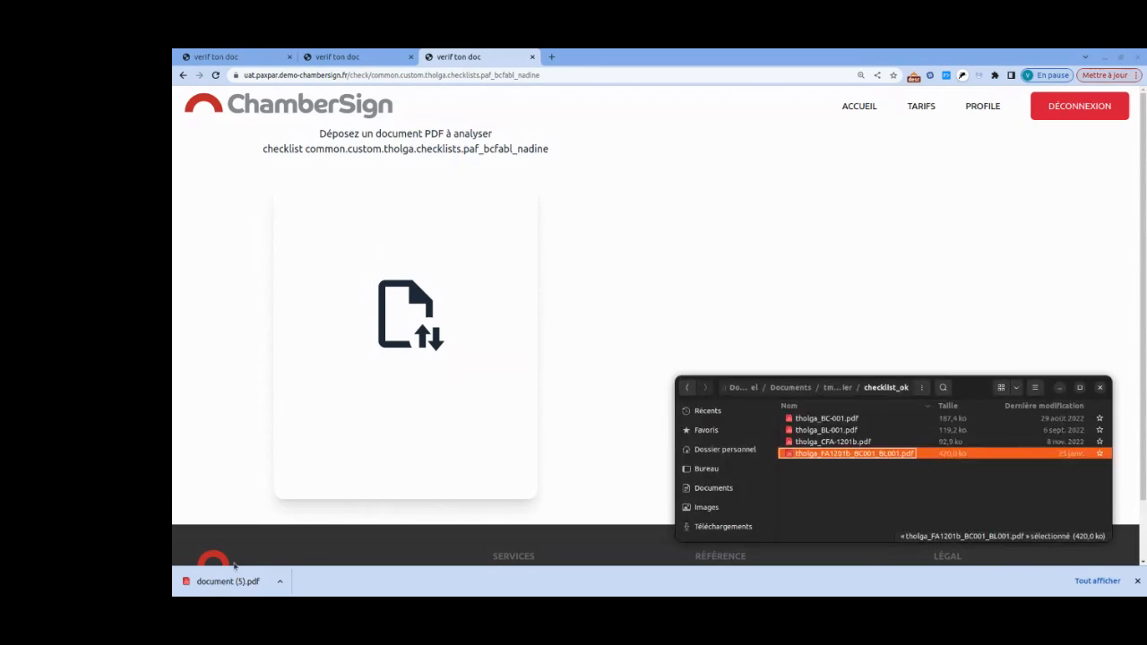
{"action": "left_click", "coordinate": [838, 388]}
{"action": "left_click", "coordinate": [811, 431]}
{"action": "double_click", "coordinate": [811, 432]}
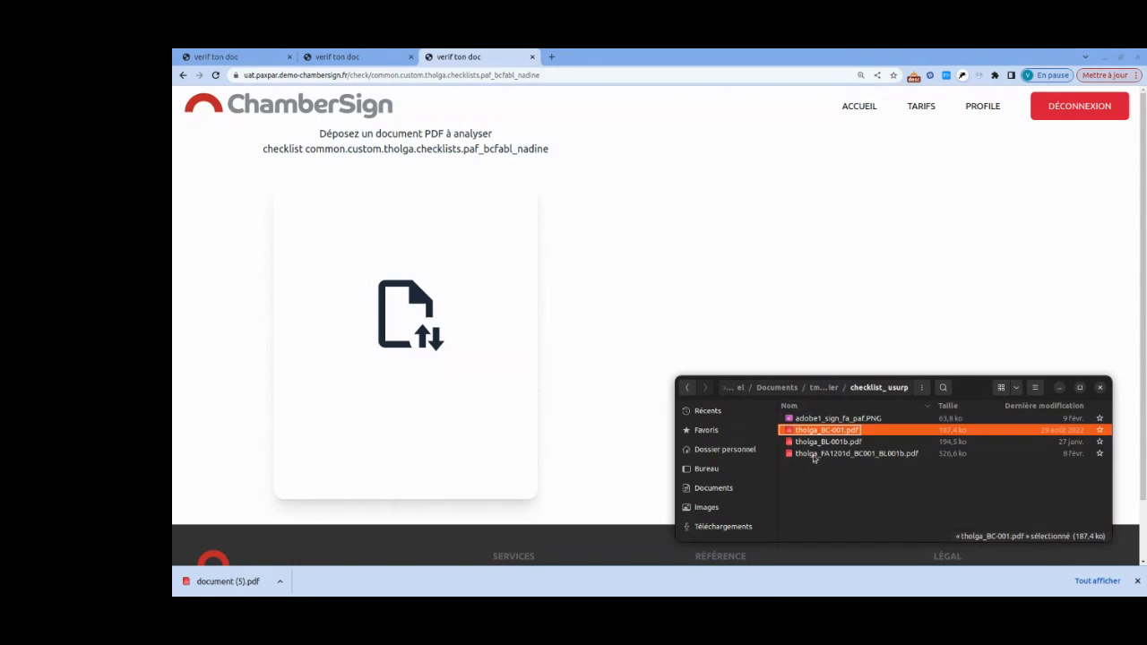
{"action": "double_click", "coordinate": [814, 455]}
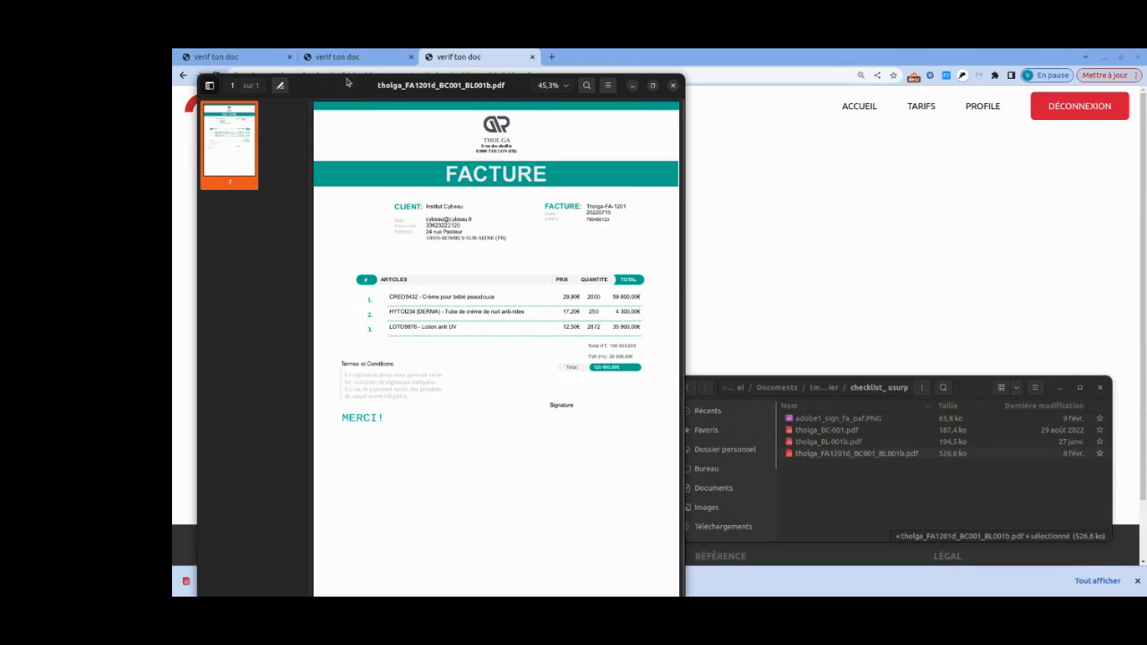
Step: Show the attachments embedded in the invoice tholga_FA1201d_BC001_BL001b.pdf, then close the document
{"action": "left_click_drag", "start_coordinate": [348, 86], "coordinate": [348, 74]}
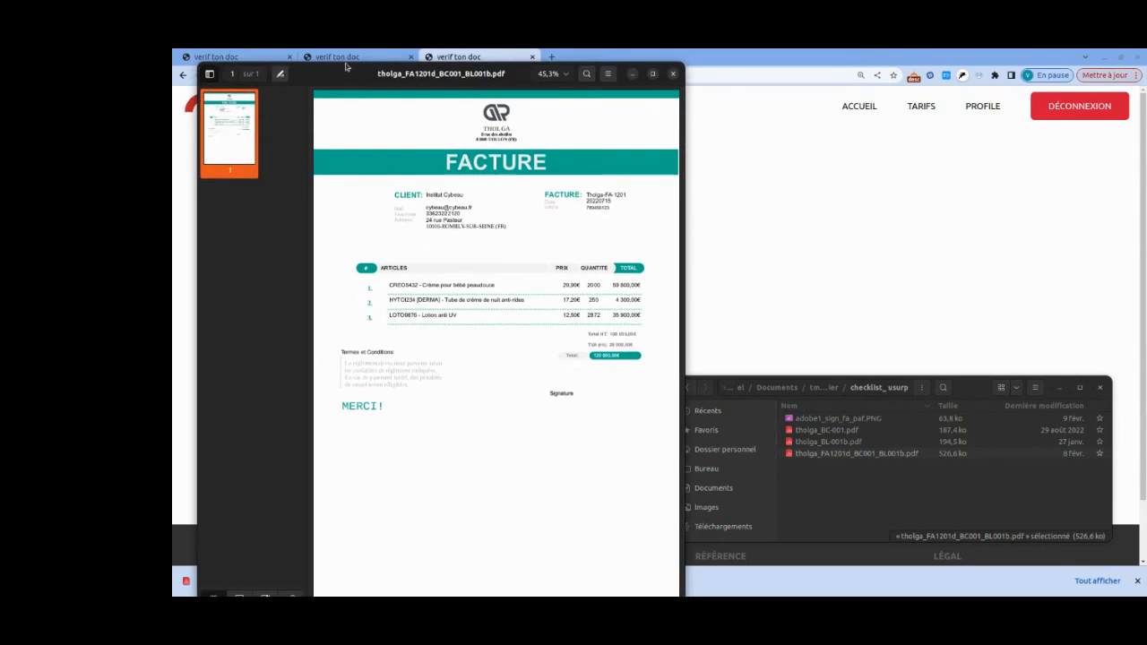
{"action": "left_click", "coordinate": [292, 593]}
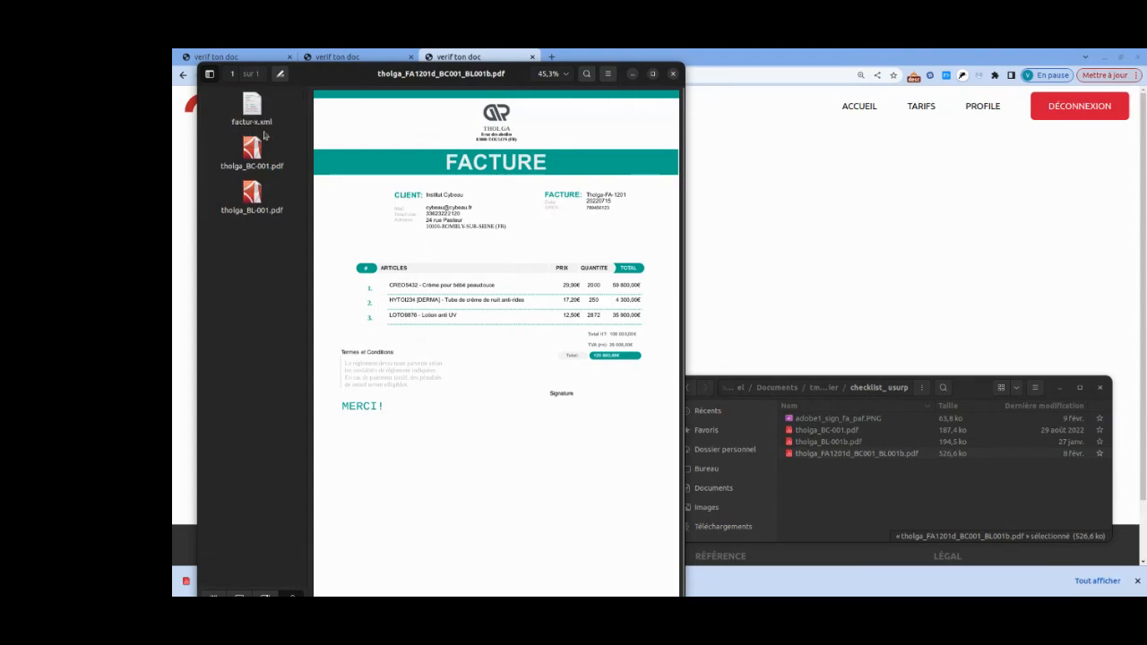
{"action": "left_click", "coordinate": [673, 74]}
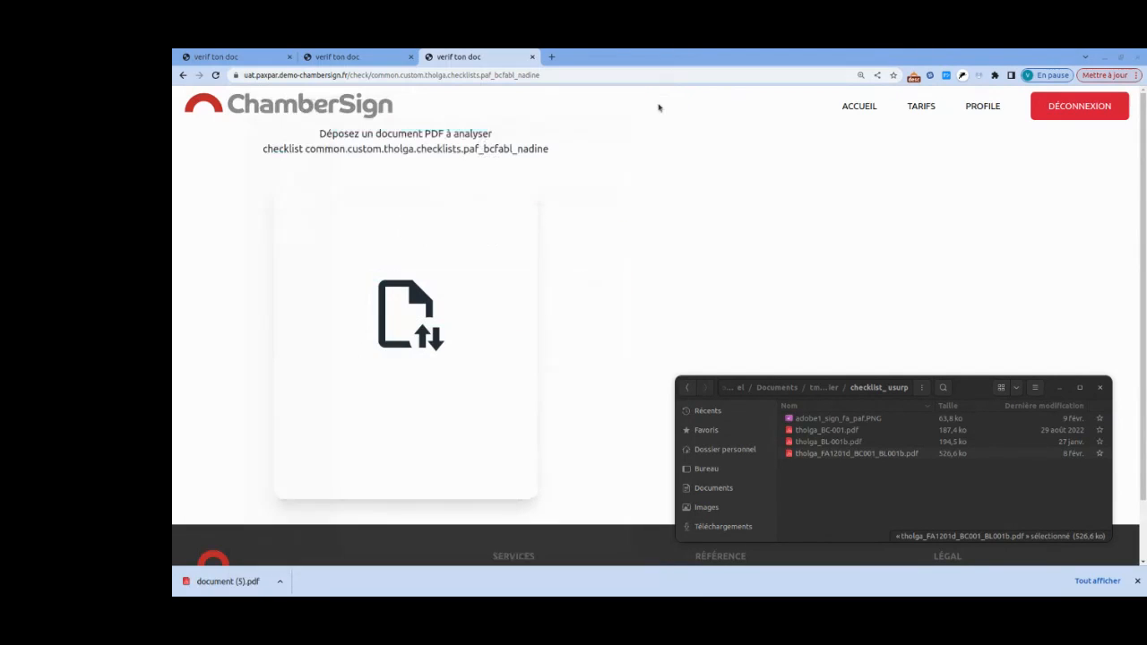
Step: Submit tholga_FA1201d_BC001_BL001b.pdf to the paf_bcfabl_nadine checklist for analysis and look over the results
{"action": "left_click", "coordinate": [792, 453]}
{"action": "left_click_drag", "start_coordinate": [792, 453], "coordinate": [422, 294]}
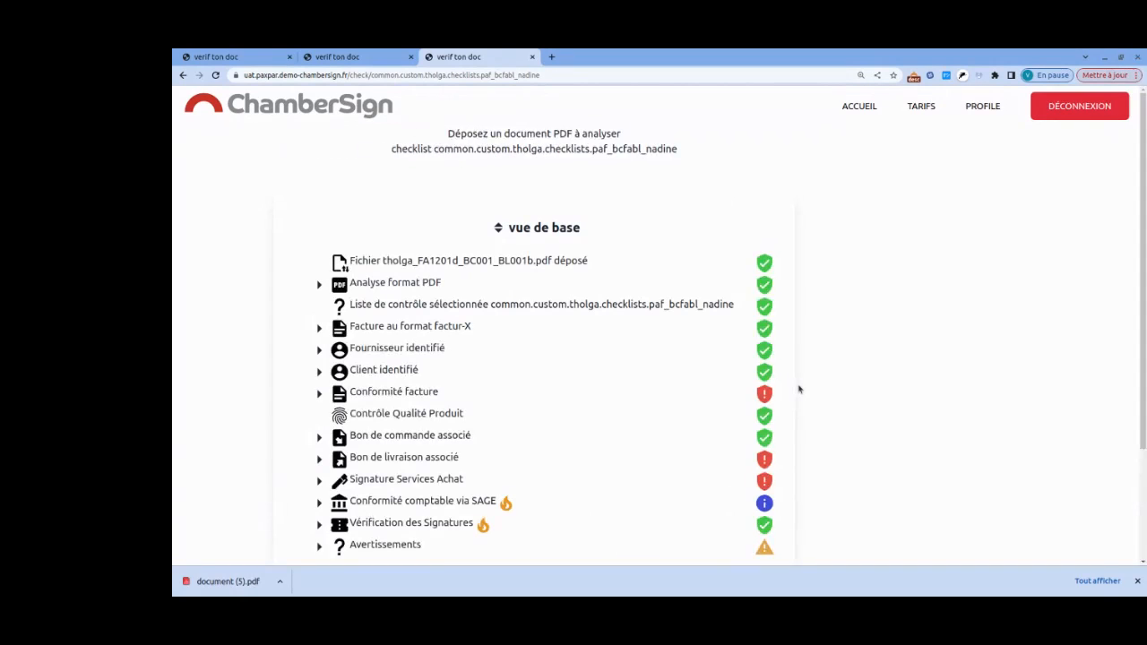
{"action": "scroll", "coordinate": [802, 393], "scroll_direction": "down", "scroll_amount": 1}
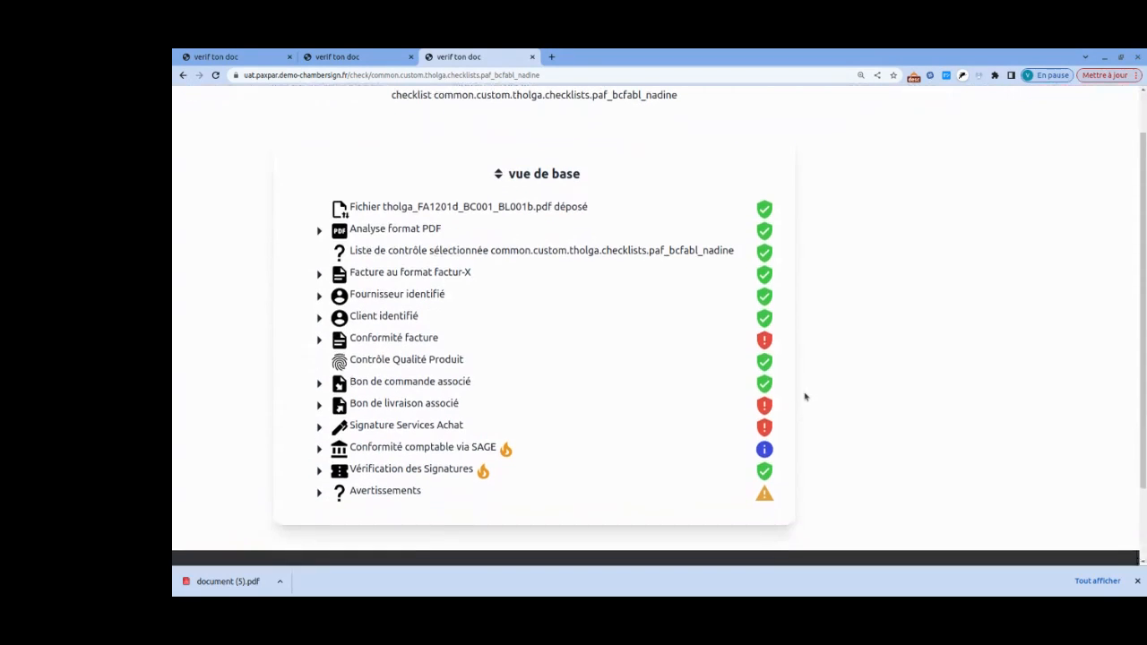
Step: Under Conformité facture, examine the quantity comparison for article CREO5432 in the article list, then collapse that article's details
{"action": "left_click", "coordinate": [454, 342]}
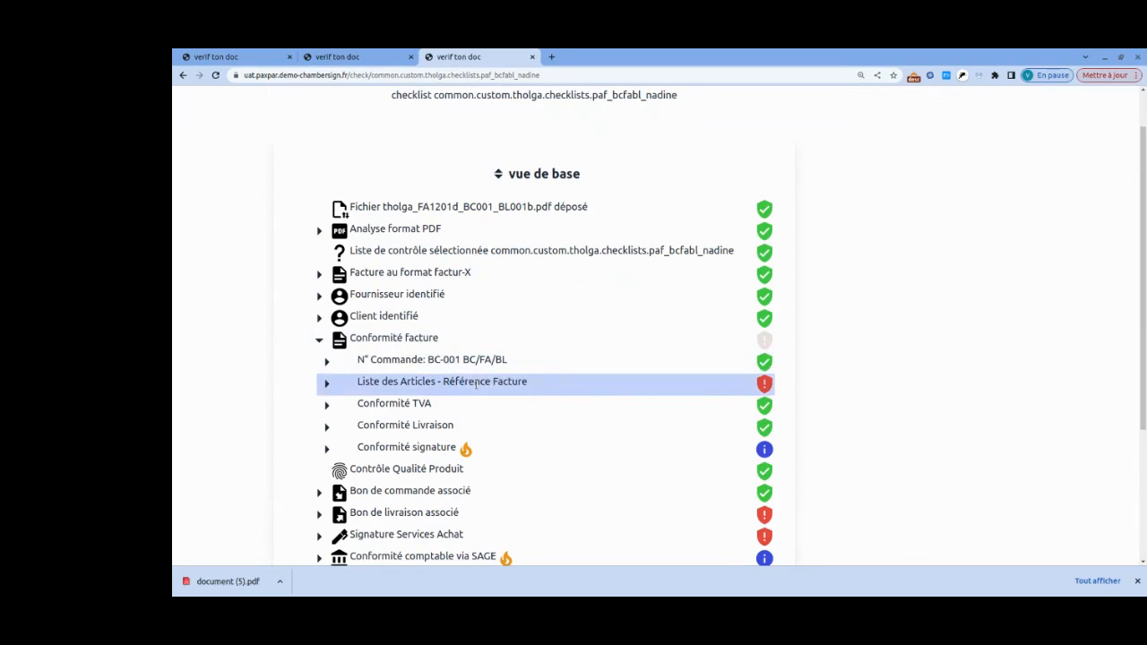
{"action": "left_click", "coordinate": [476, 383]}
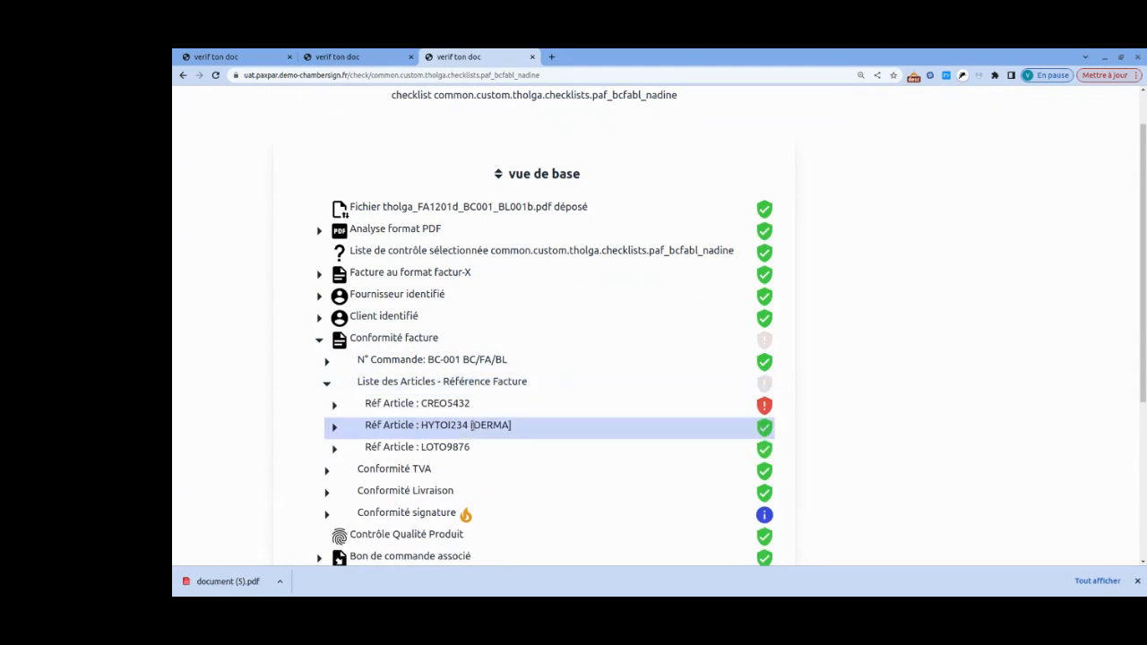
{"action": "left_click", "coordinate": [473, 406]}
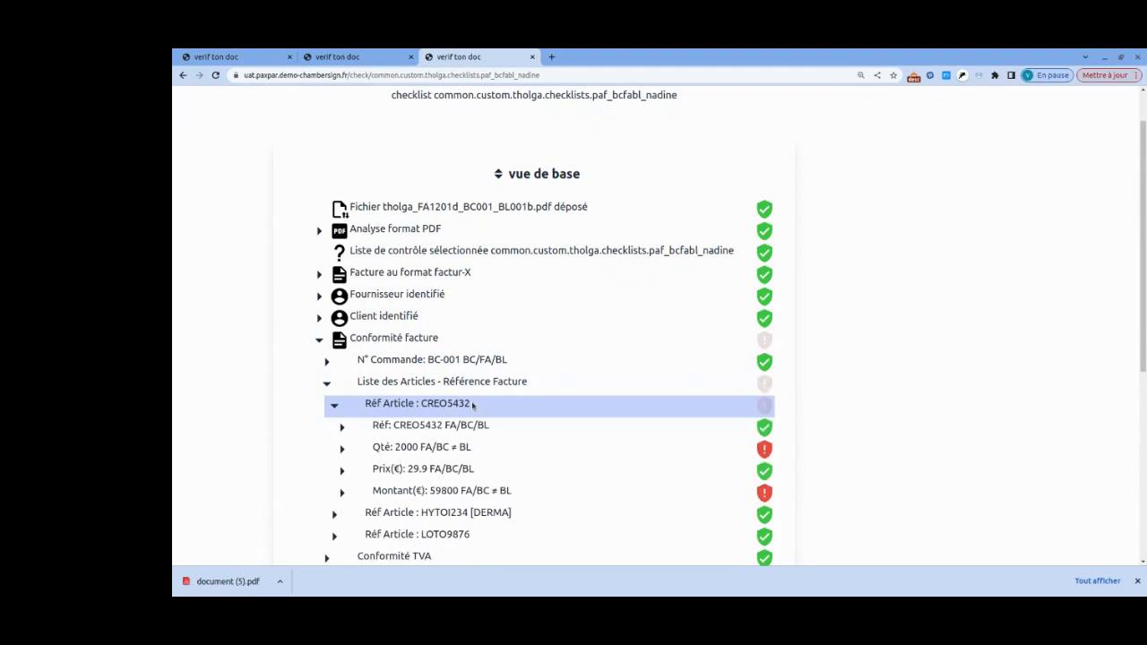
{"action": "left_click", "coordinate": [471, 447]}
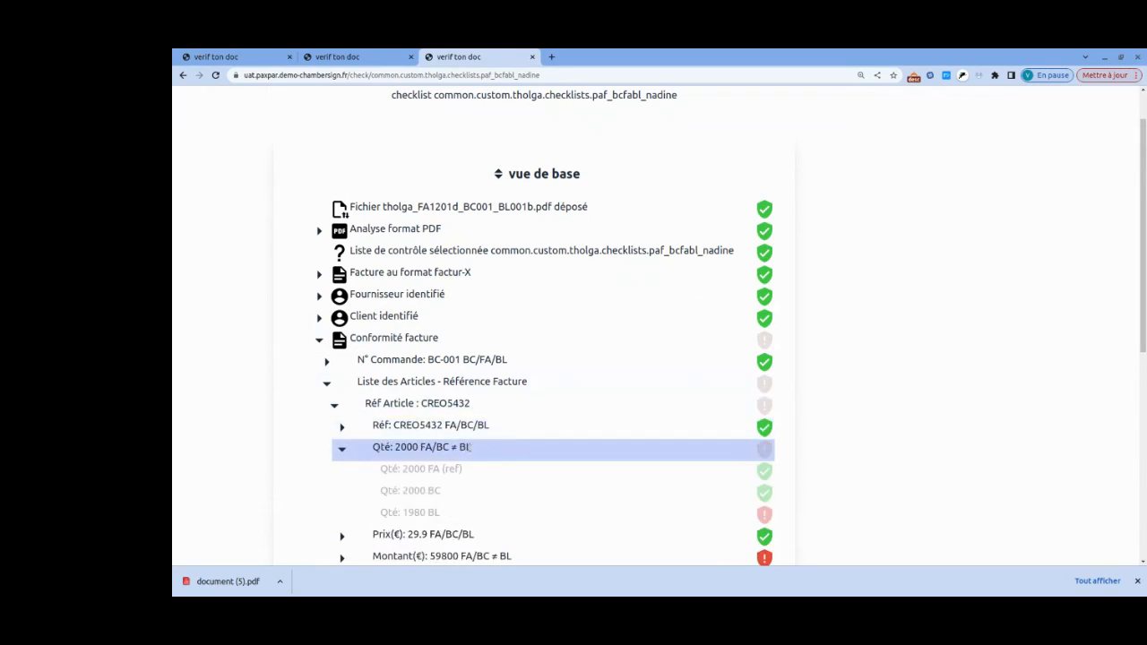
{"action": "scroll", "coordinate": [471, 447], "scroll_direction": "down", "scroll_amount": 1}
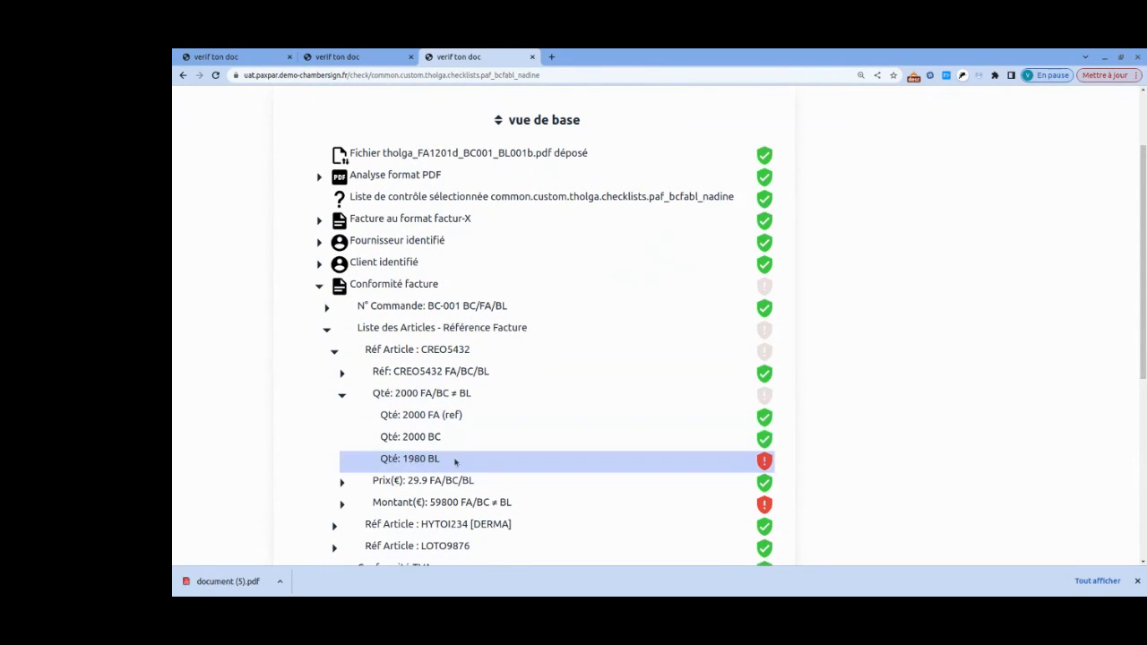
{"action": "left_click", "coordinate": [410, 394]}
{"action": "left_click", "coordinate": [420, 351]}
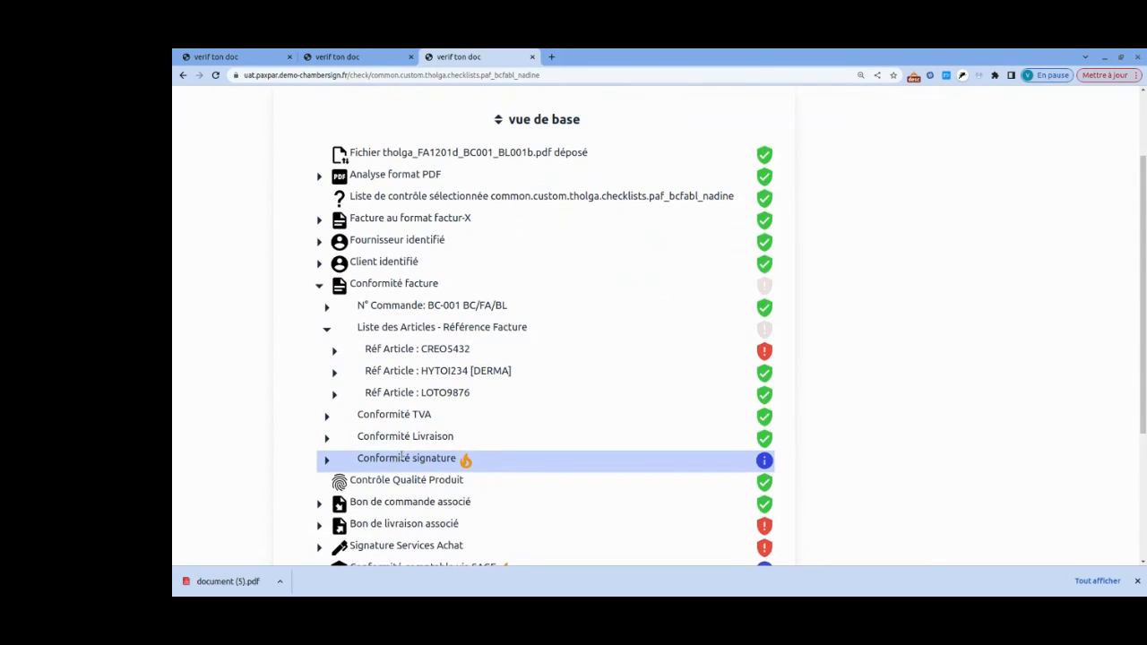
Step: Expand the Bon de livraison associé section and review its checks
{"action": "scroll", "coordinate": [401, 455], "scroll_direction": "down", "scroll_amount": 3}
{"action": "left_click", "coordinate": [400, 389]}
{"action": "scroll", "coordinate": [394, 440], "scroll_direction": "down", "scroll_amount": 2}
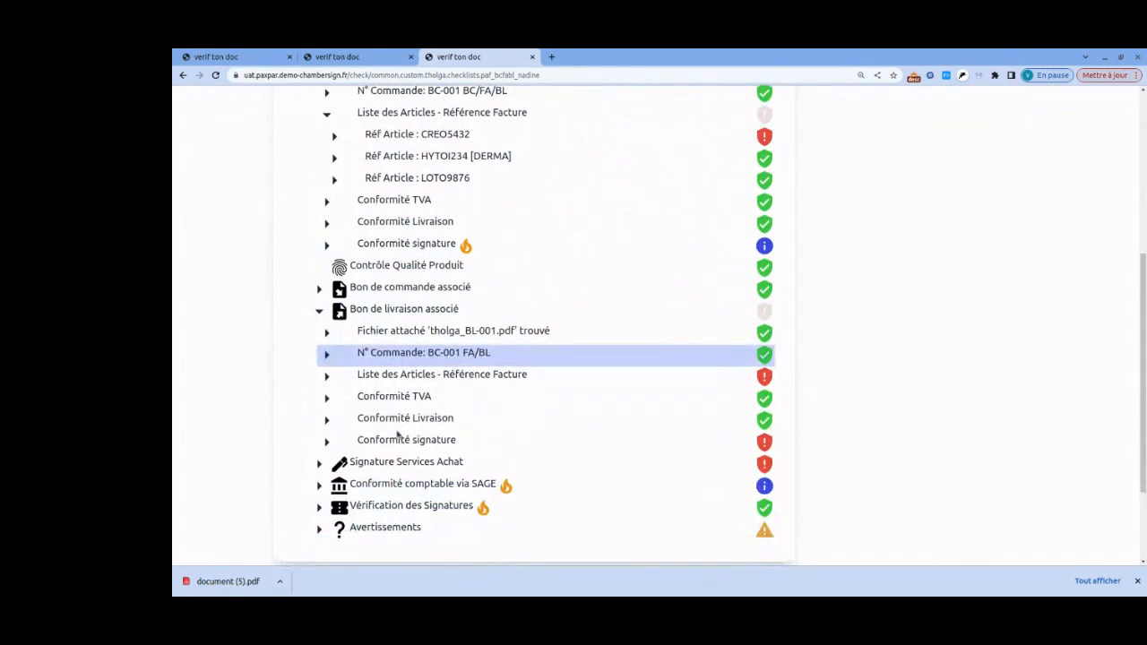
Step: Examine the Conformité signature checks of the associated delivery note and the Signature Services Achat details, collapsing each again
{"action": "left_click", "coordinate": [397, 439]}
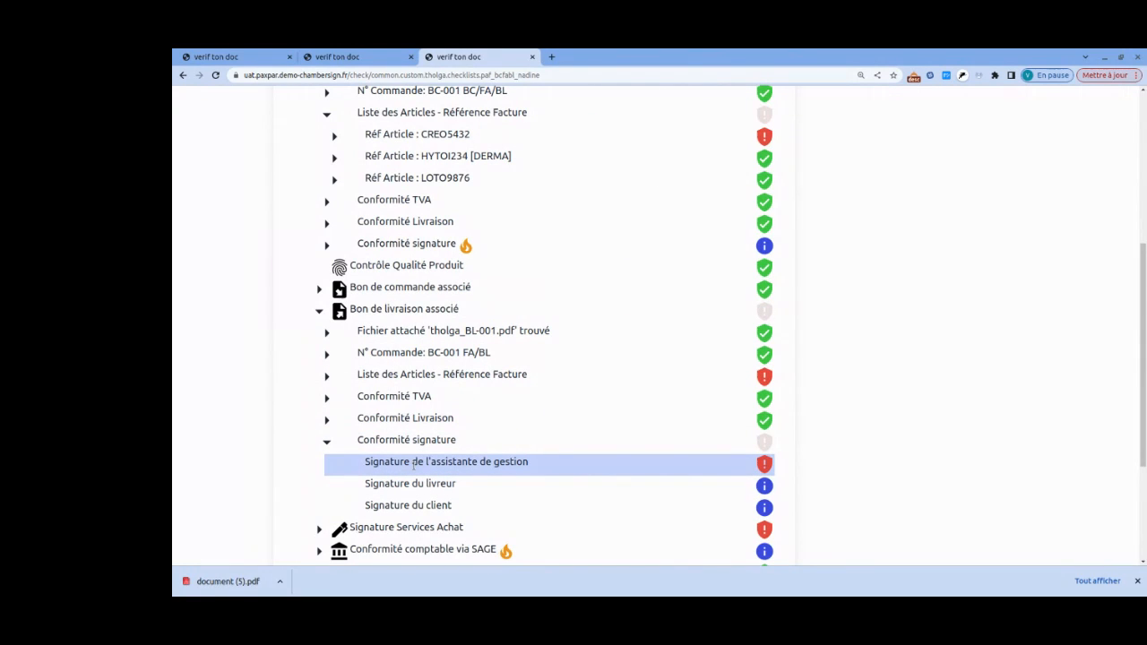
{"action": "left_click", "coordinate": [407, 440]}
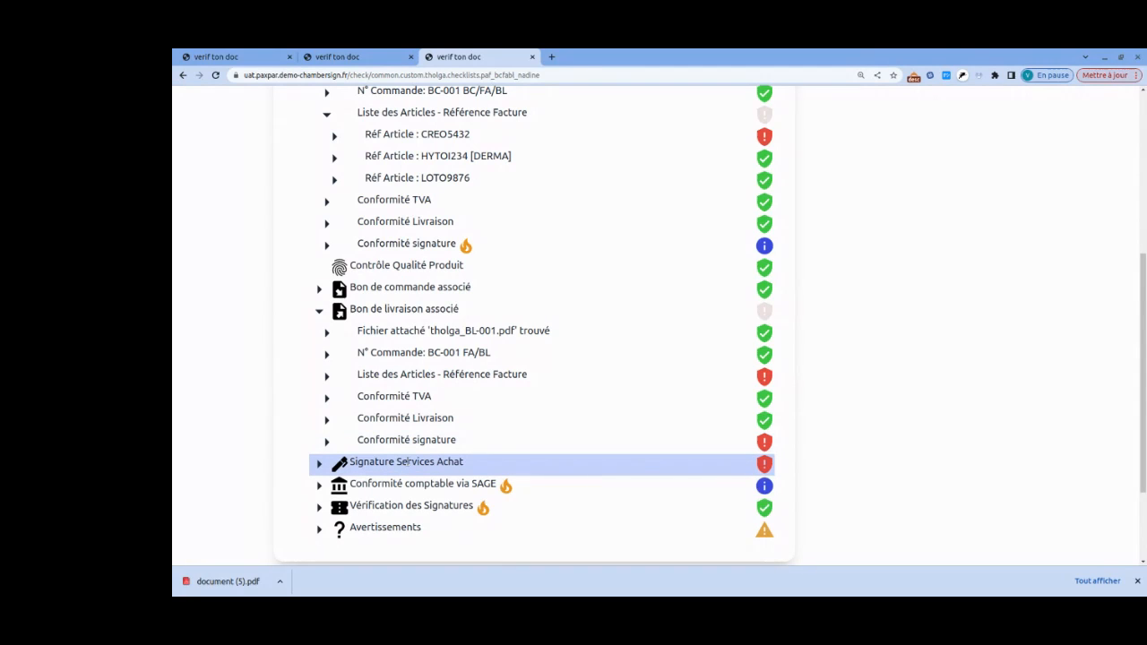
{"action": "left_click", "coordinate": [408, 462]}
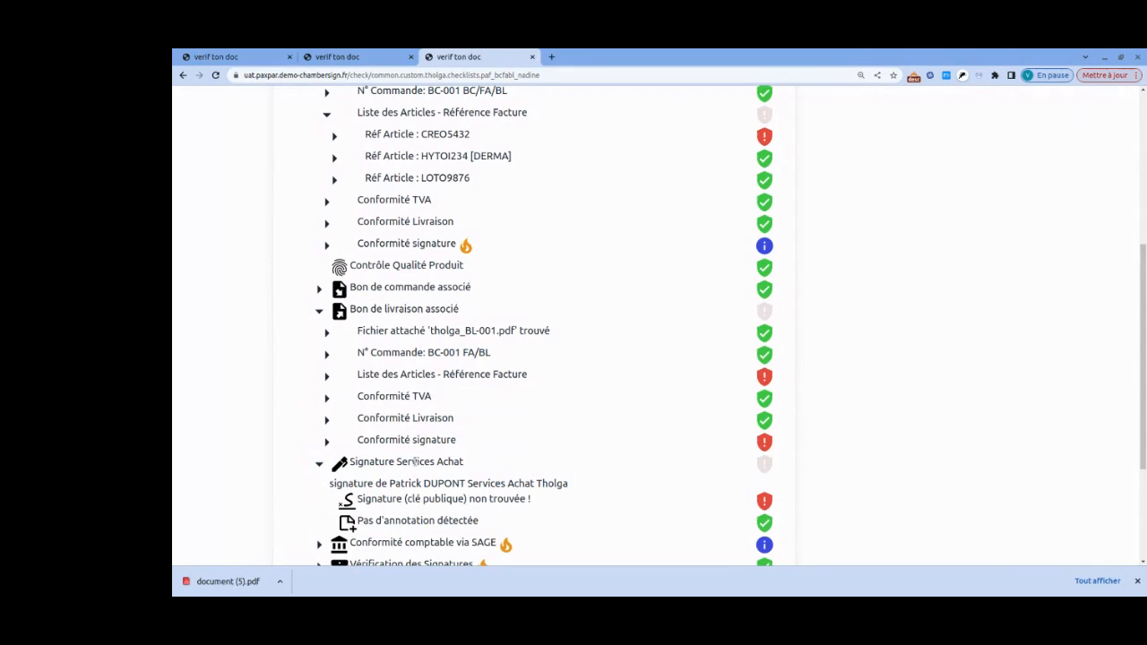
{"action": "left_click", "coordinate": [414, 462]}
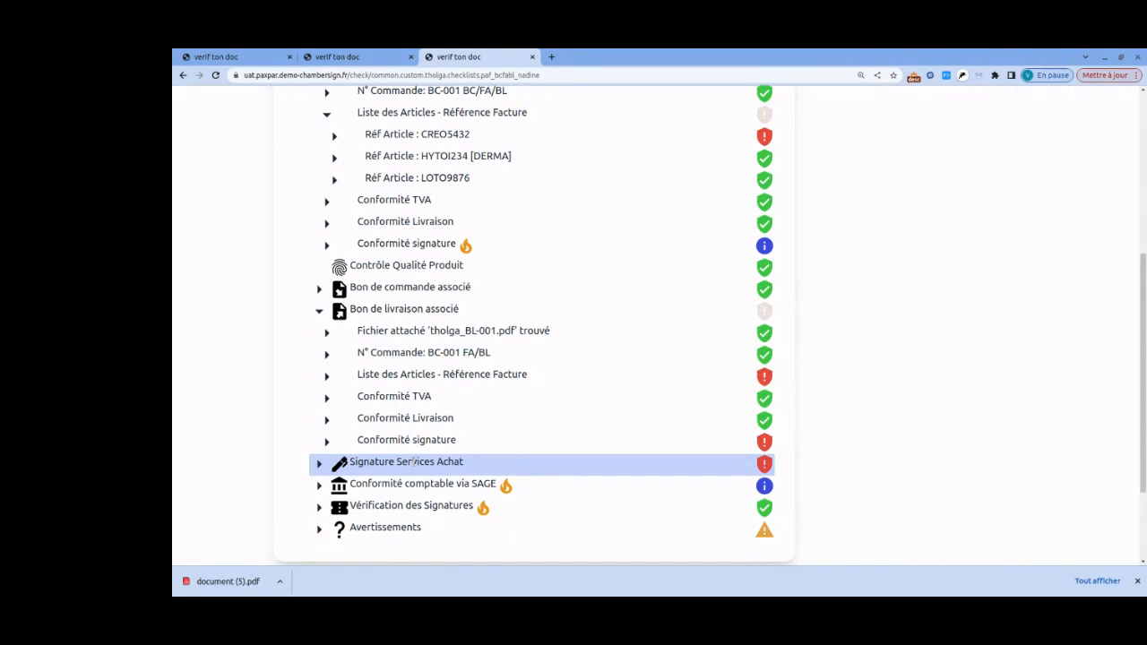
Step: Collapse the Bon de livraison associé section, the invoice's article list and the Conformité facture section
{"action": "left_click", "coordinate": [395, 310]}
{"action": "scroll", "coordinate": [393, 336], "scroll_direction": "up", "scroll_amount": 1}
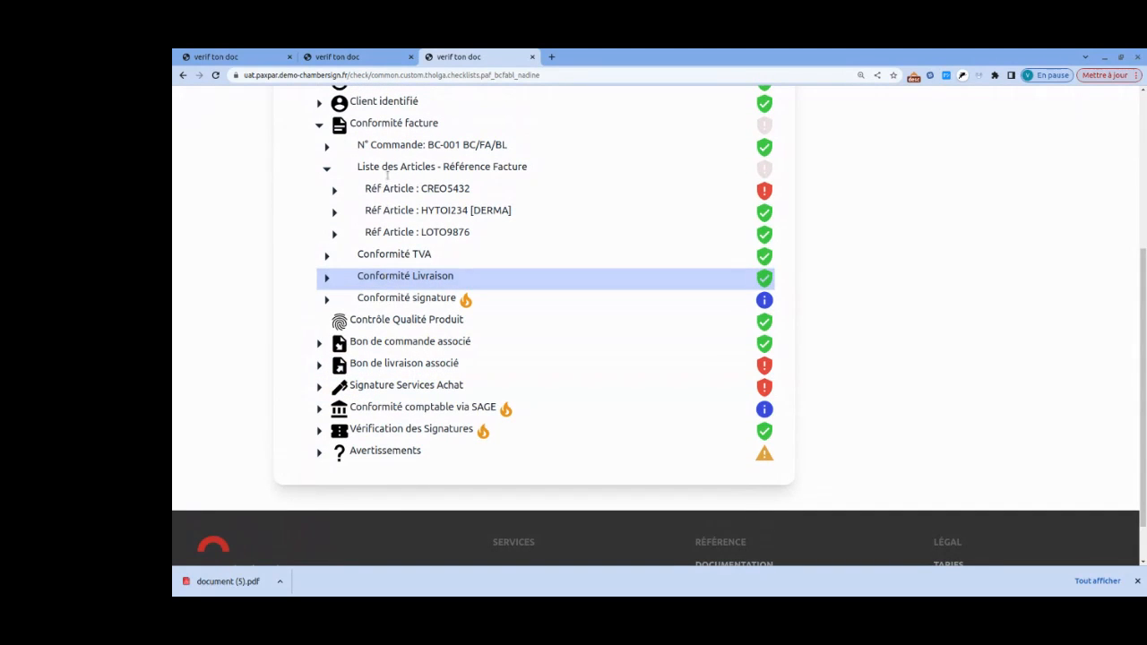
{"action": "left_click", "coordinate": [384, 168]}
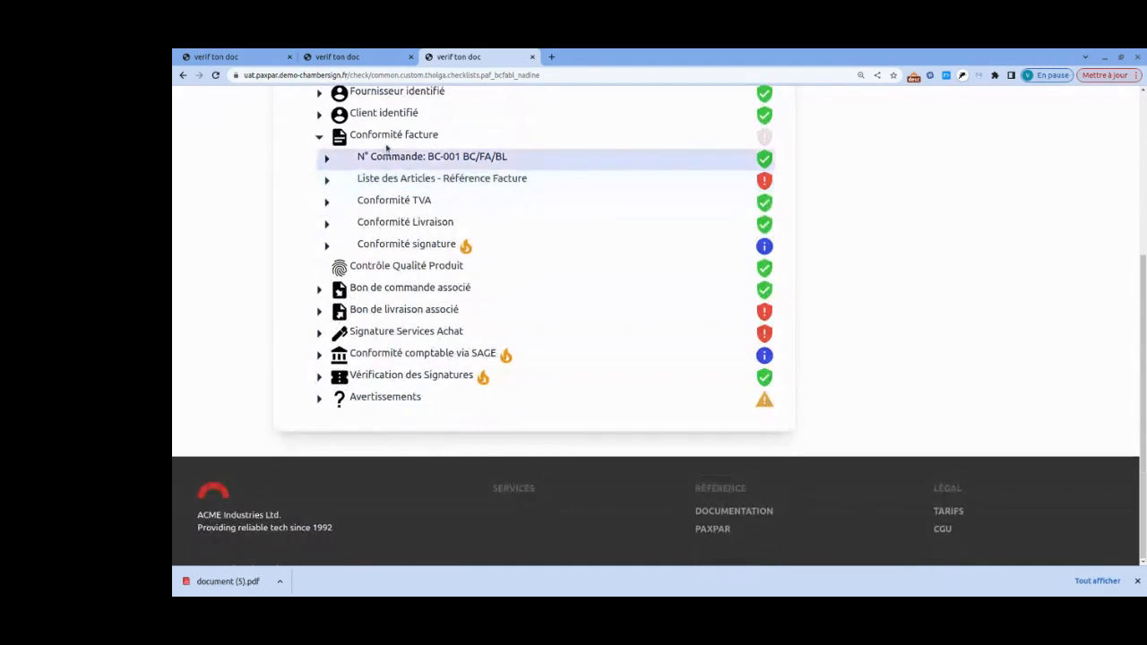
{"action": "scroll", "coordinate": [387, 183], "scroll_direction": "up", "scroll_amount": 1}
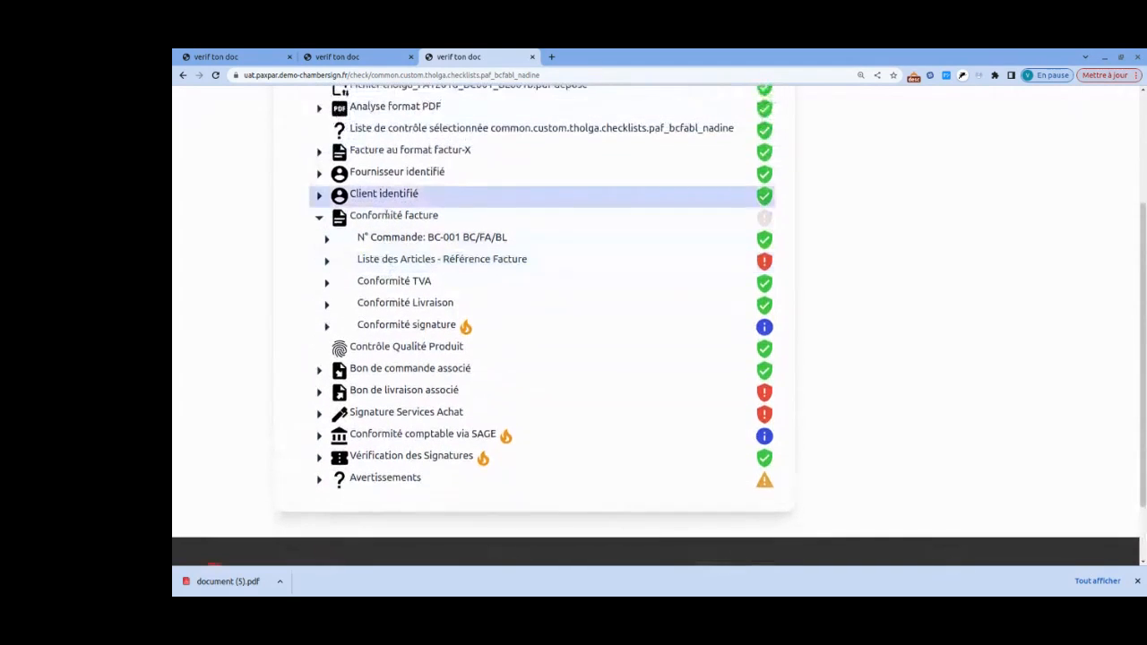
{"action": "left_click", "coordinate": [417, 218]}
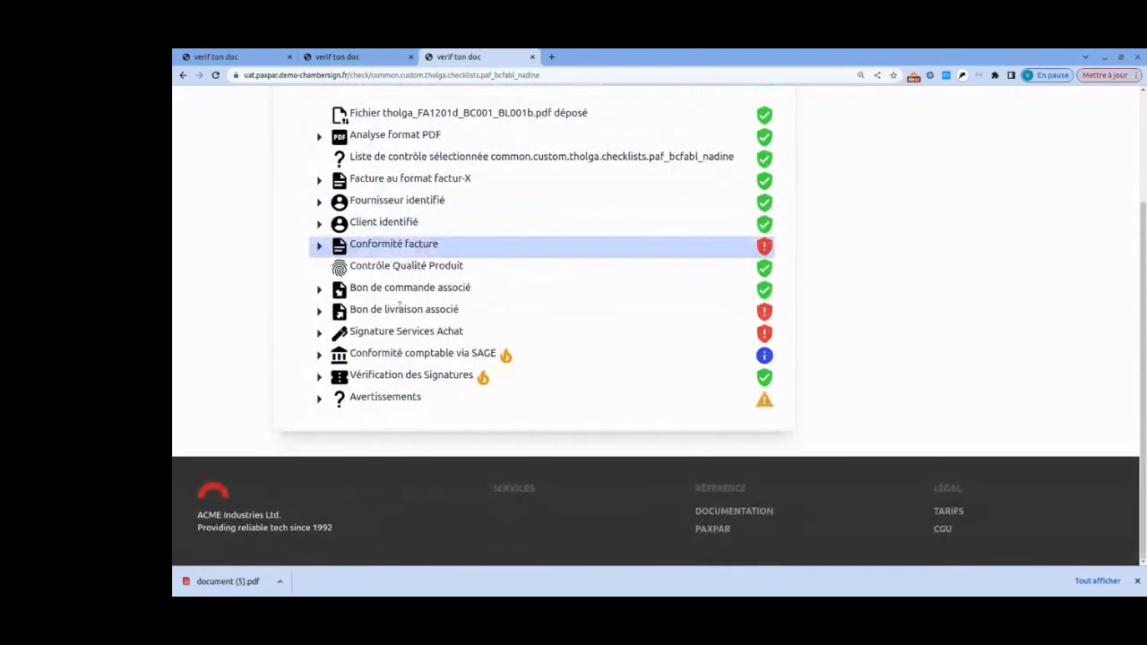